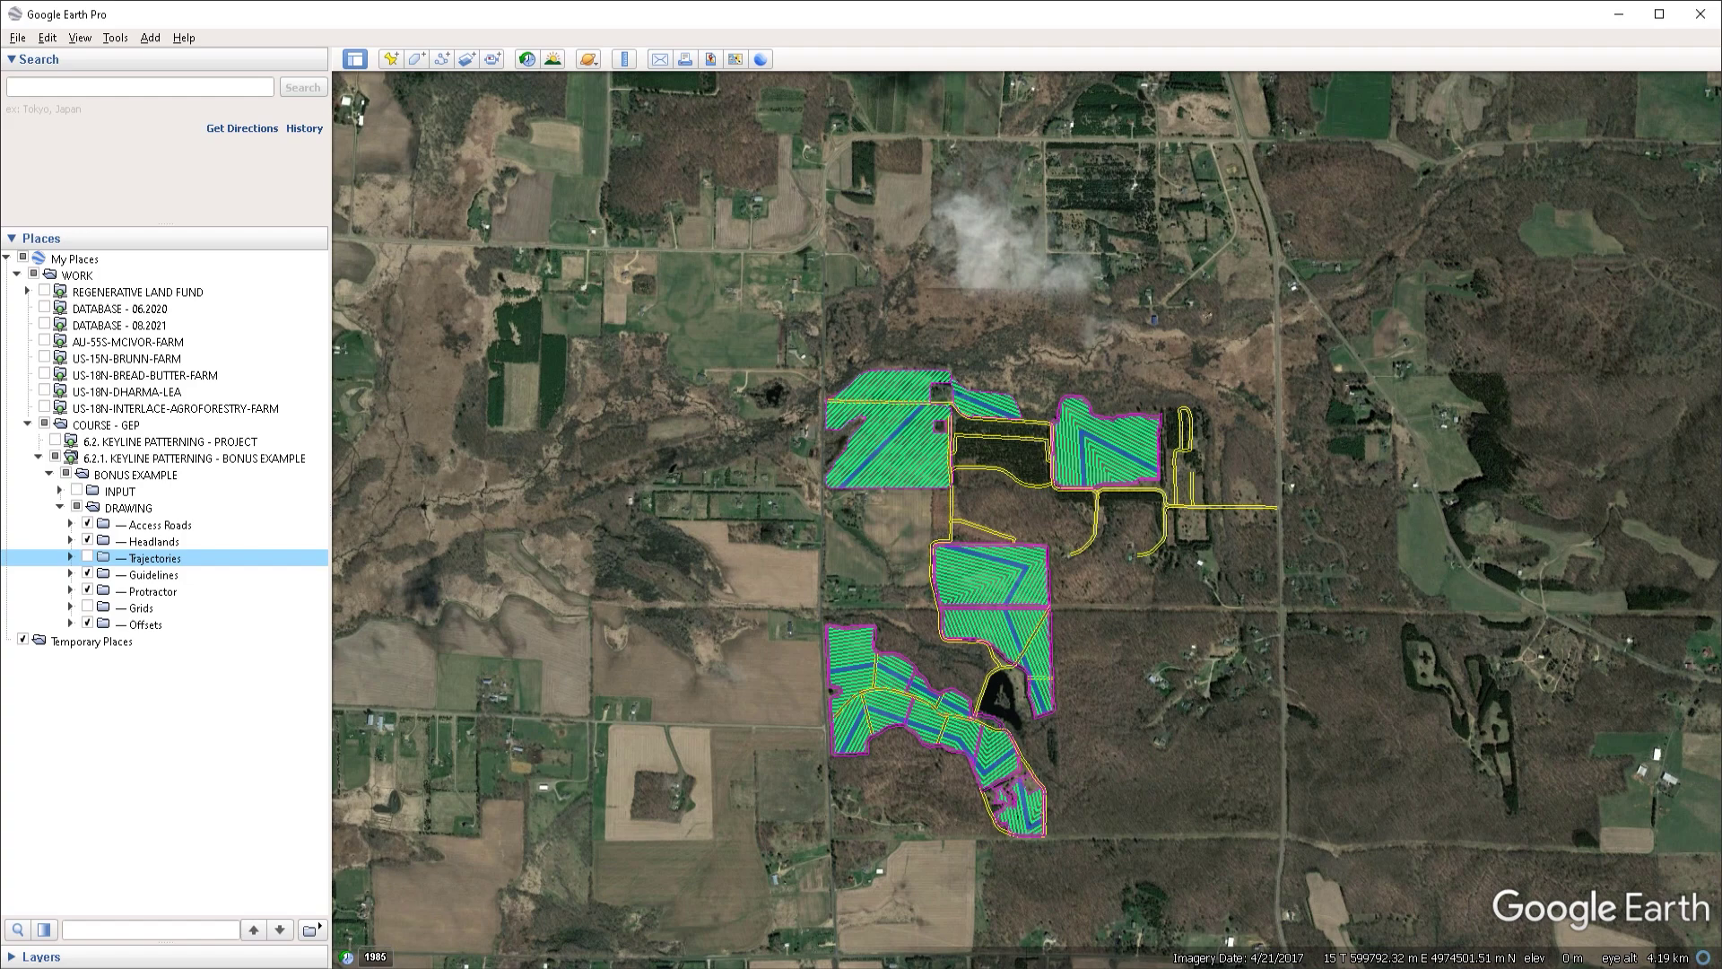
- Fly the map to the Trajectories layer so the whole keyline drawing is in view
double_click(155, 558)
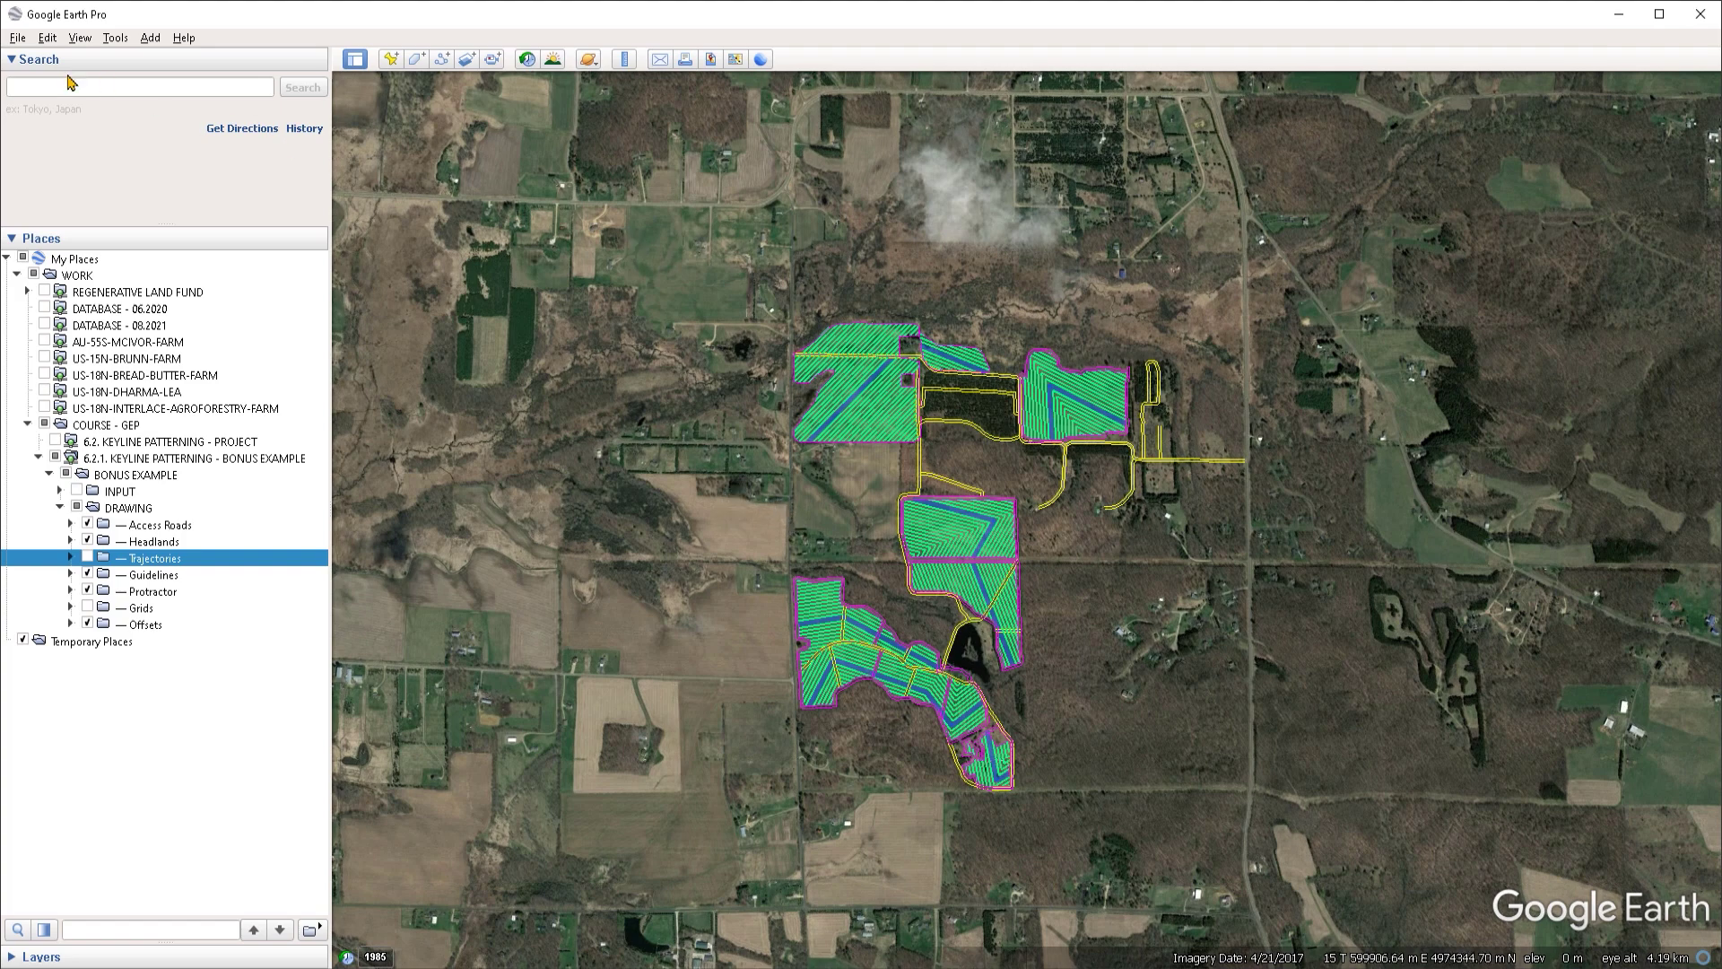
left_click(17, 40)
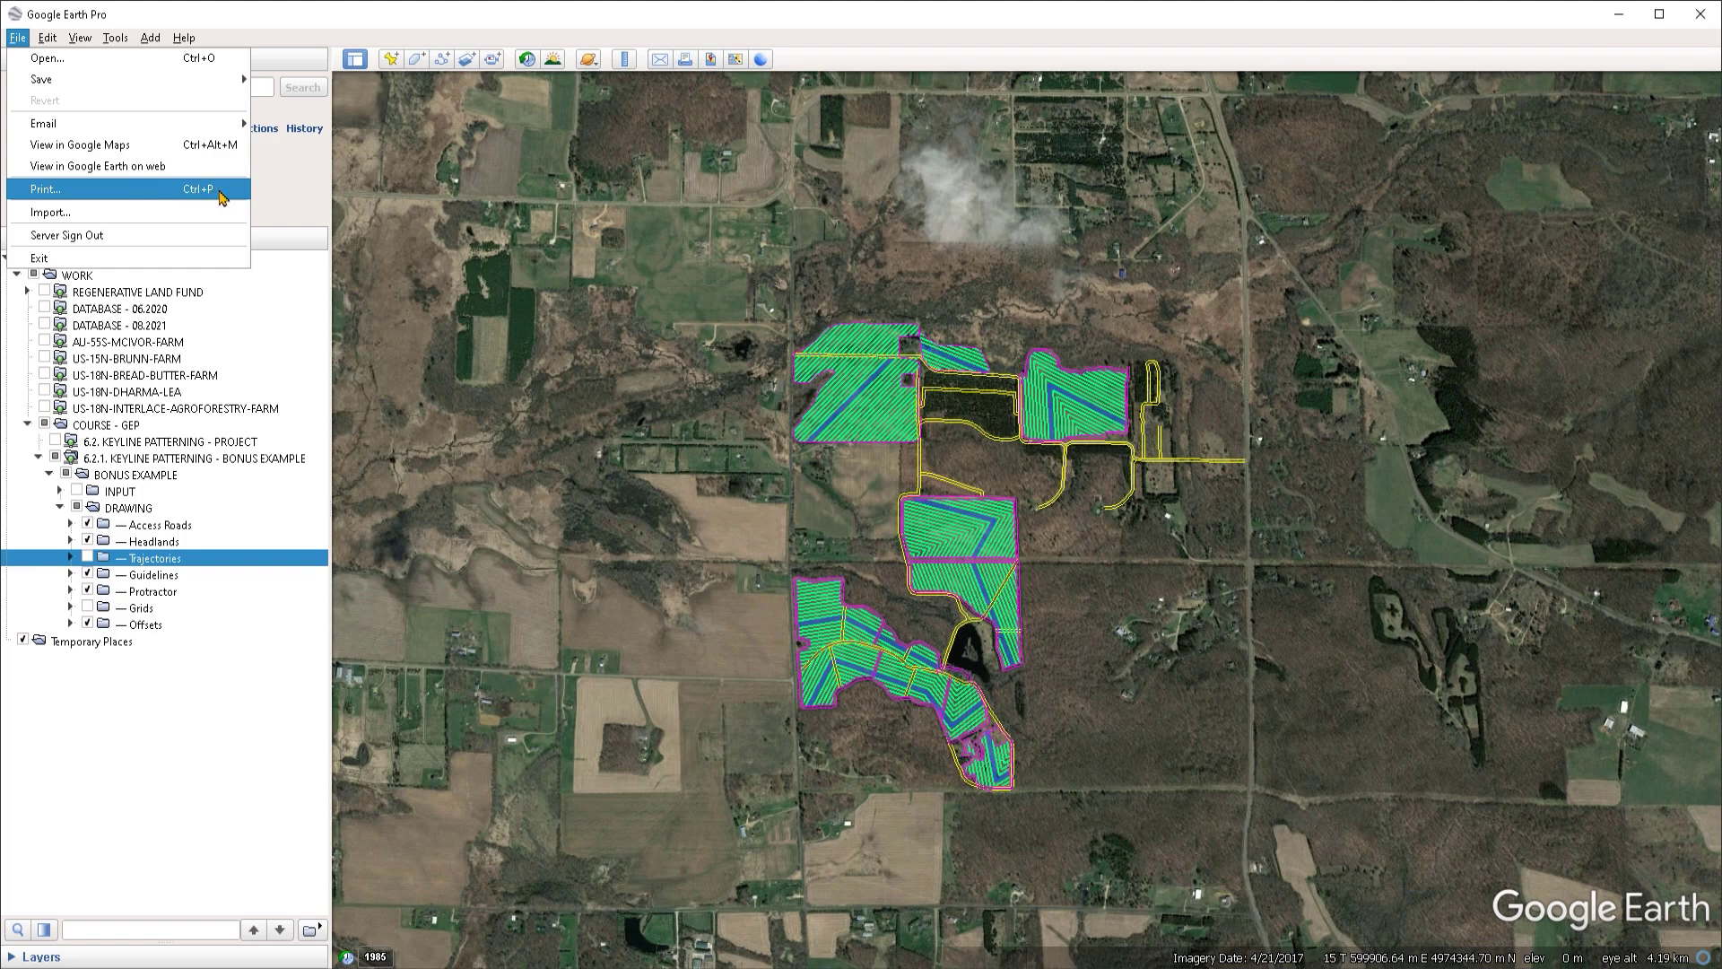
left_click(744, 39)
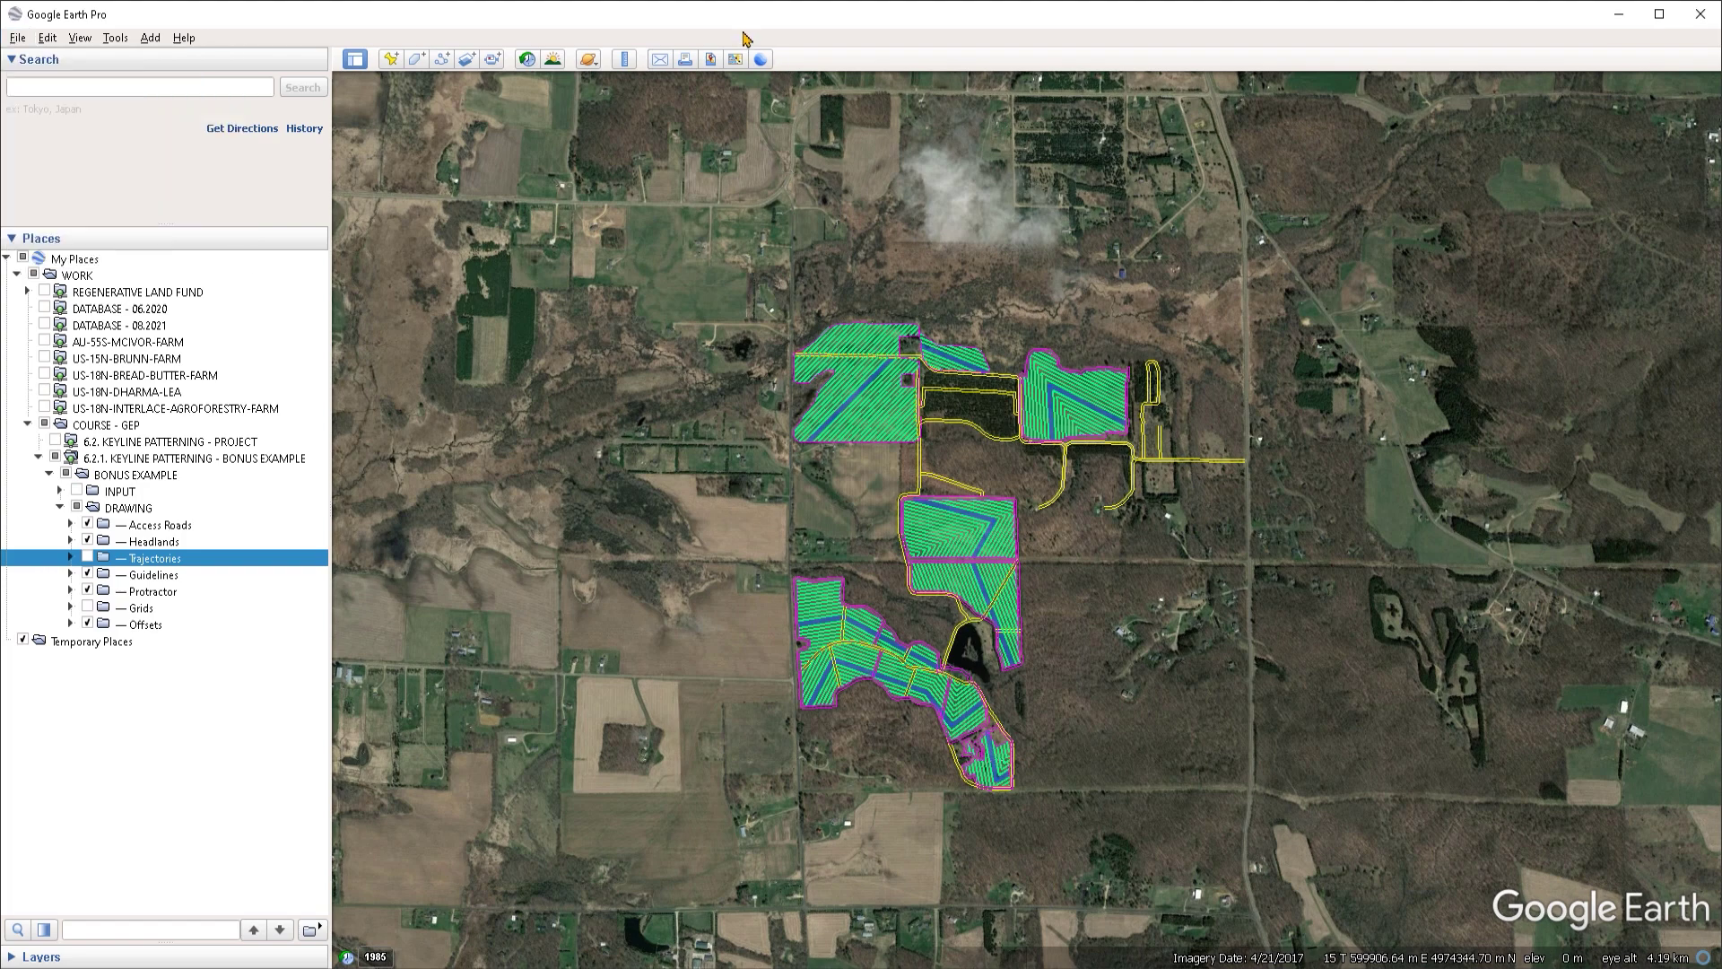
- Enter the print layout preview of the keyline map and show its Map Options
left_click(685, 60)
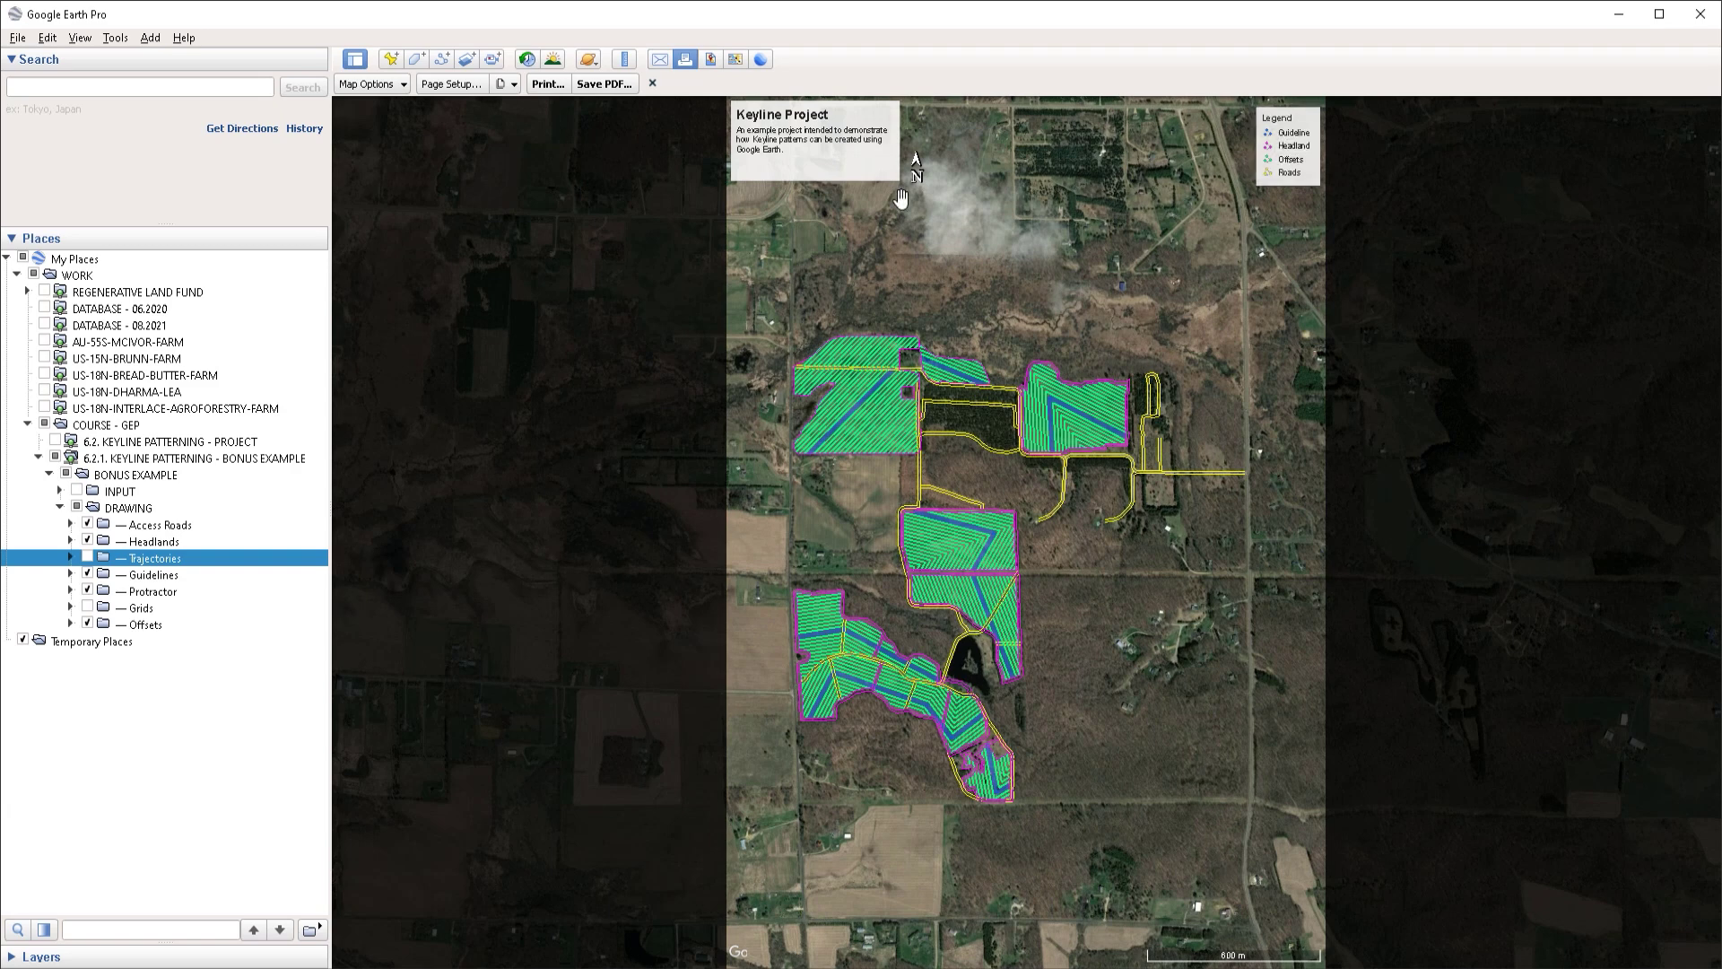
left_click(384, 85)
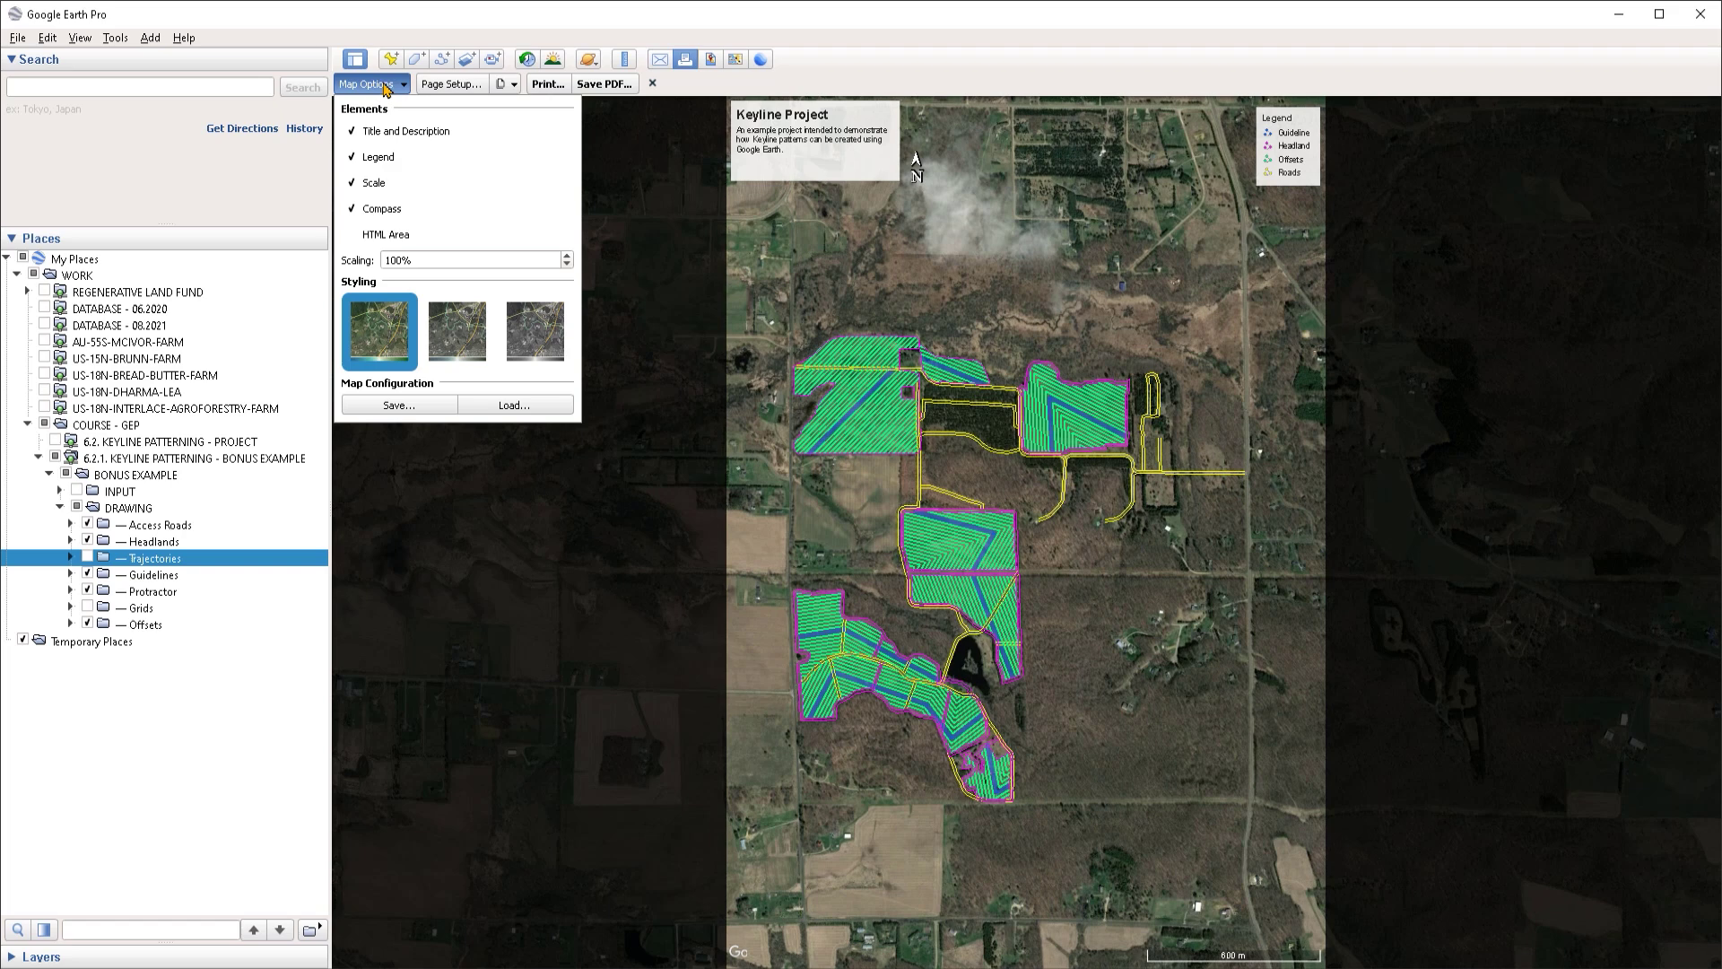
left_click(353, 209)
left_click(353, 209)
left_click(354, 184)
left_click(354, 184)
key("Tab")
key("Tab")
key("Tab")
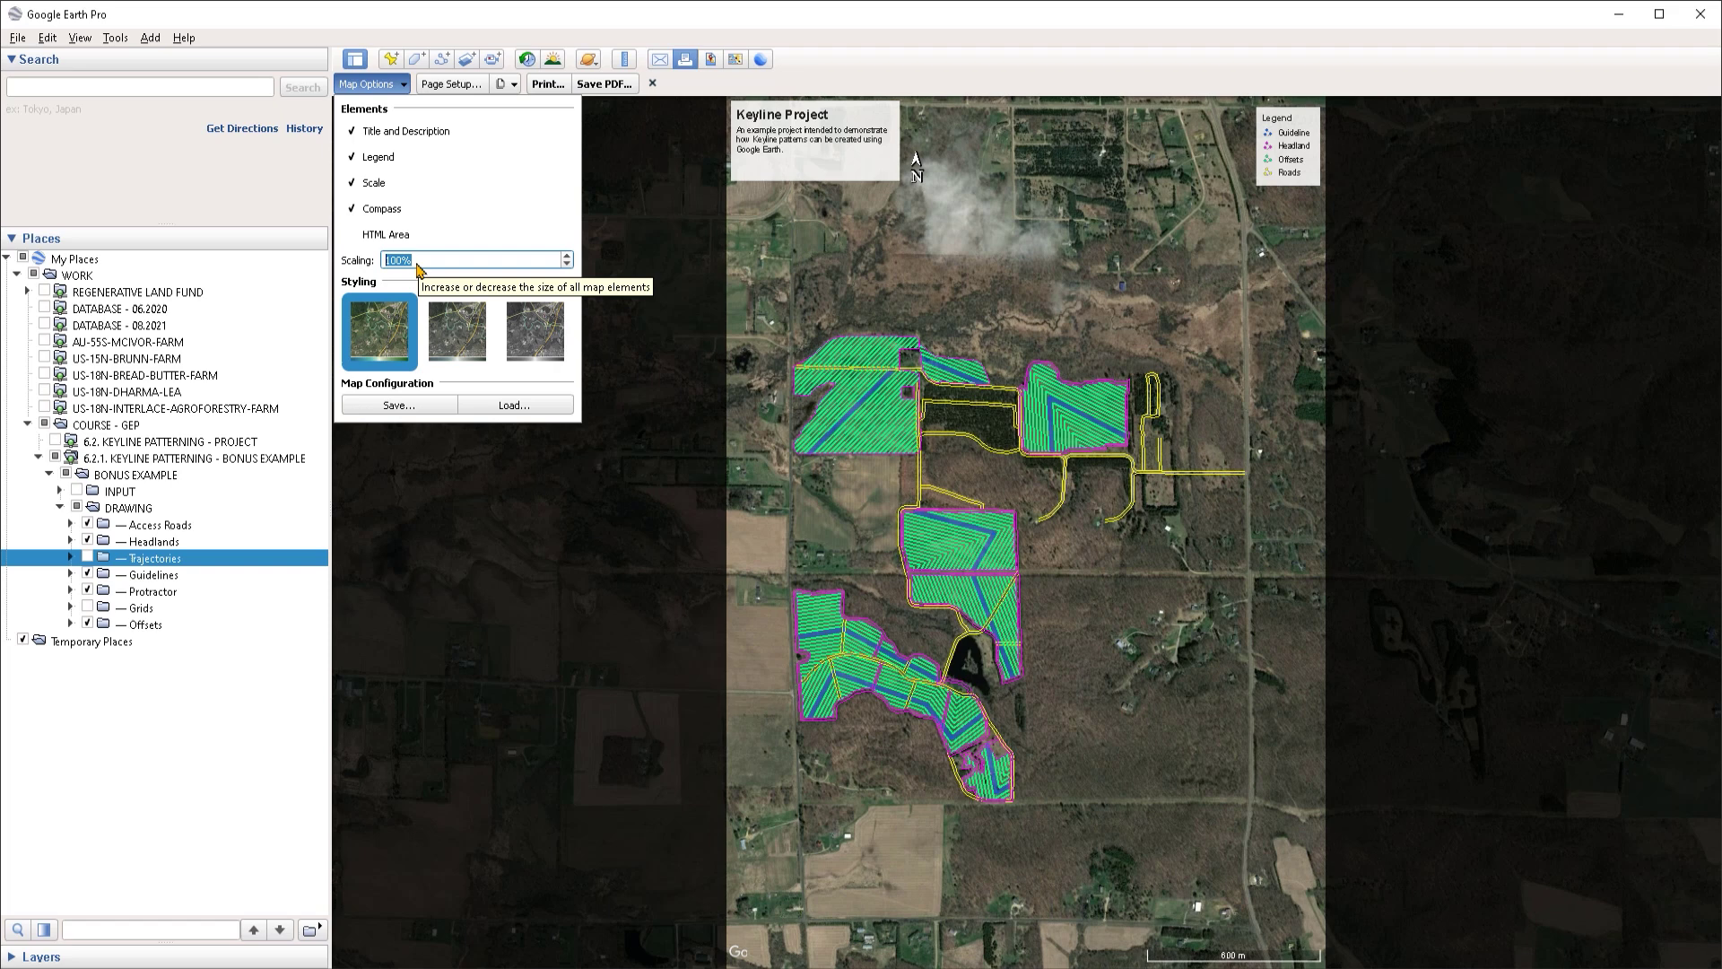
type("150")
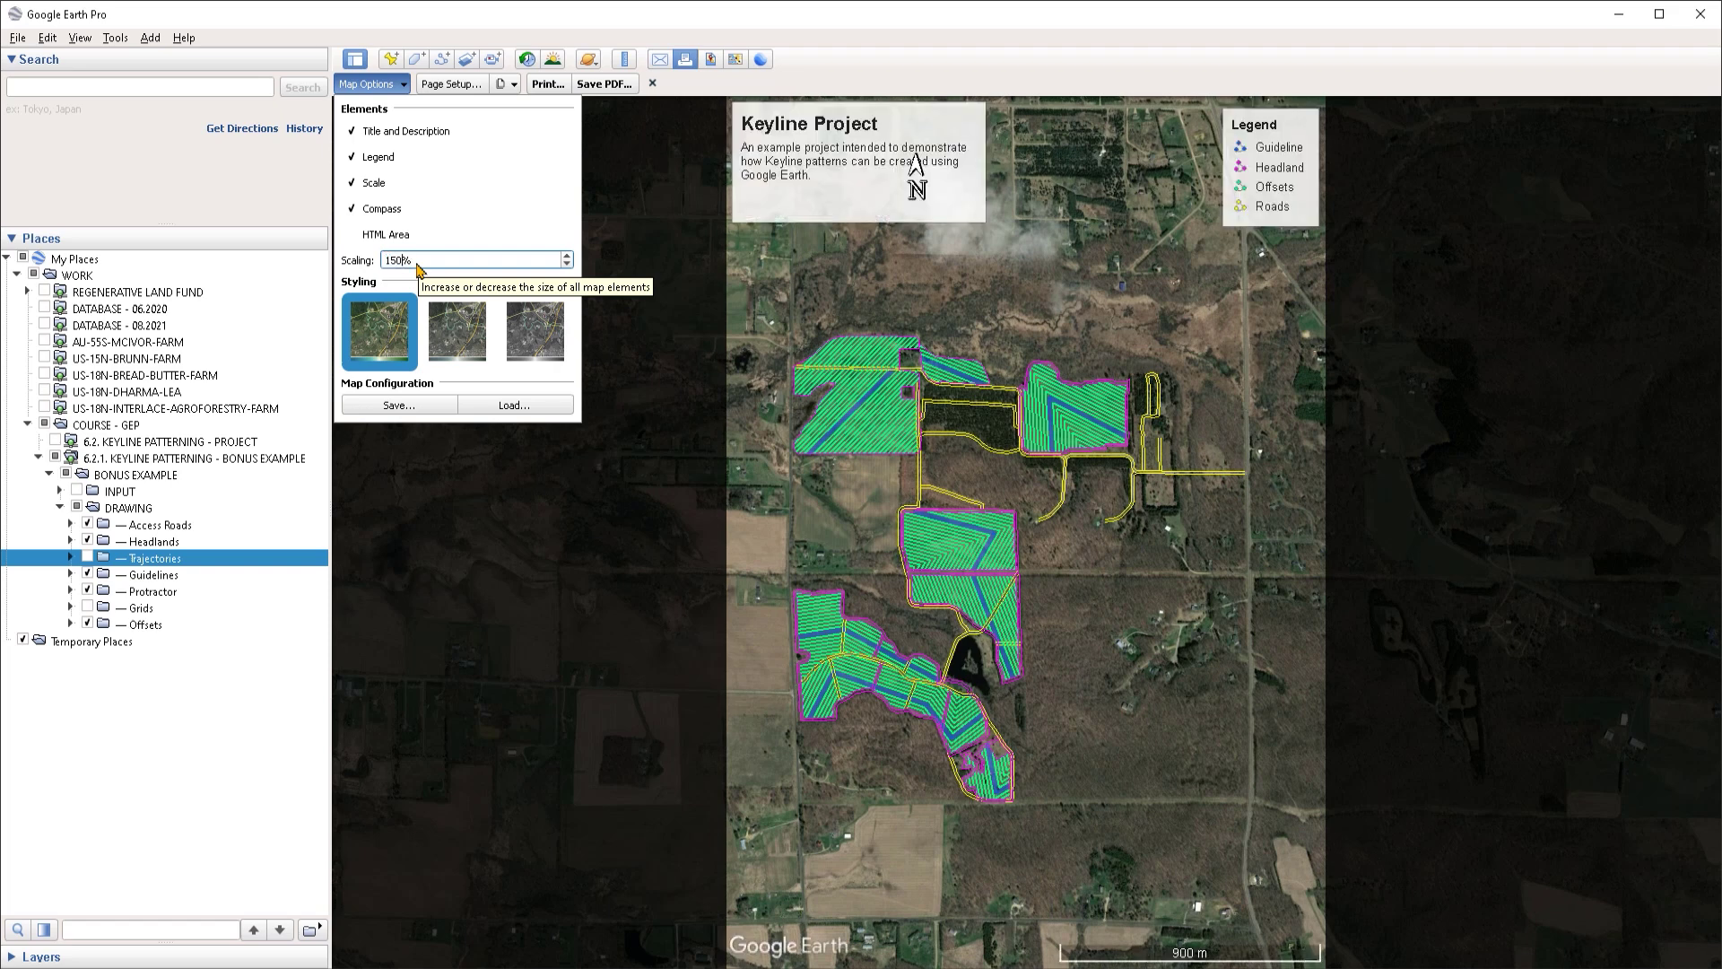
key("BackSpace")
key("BackSpace")
key("BackSpace")
type("50")
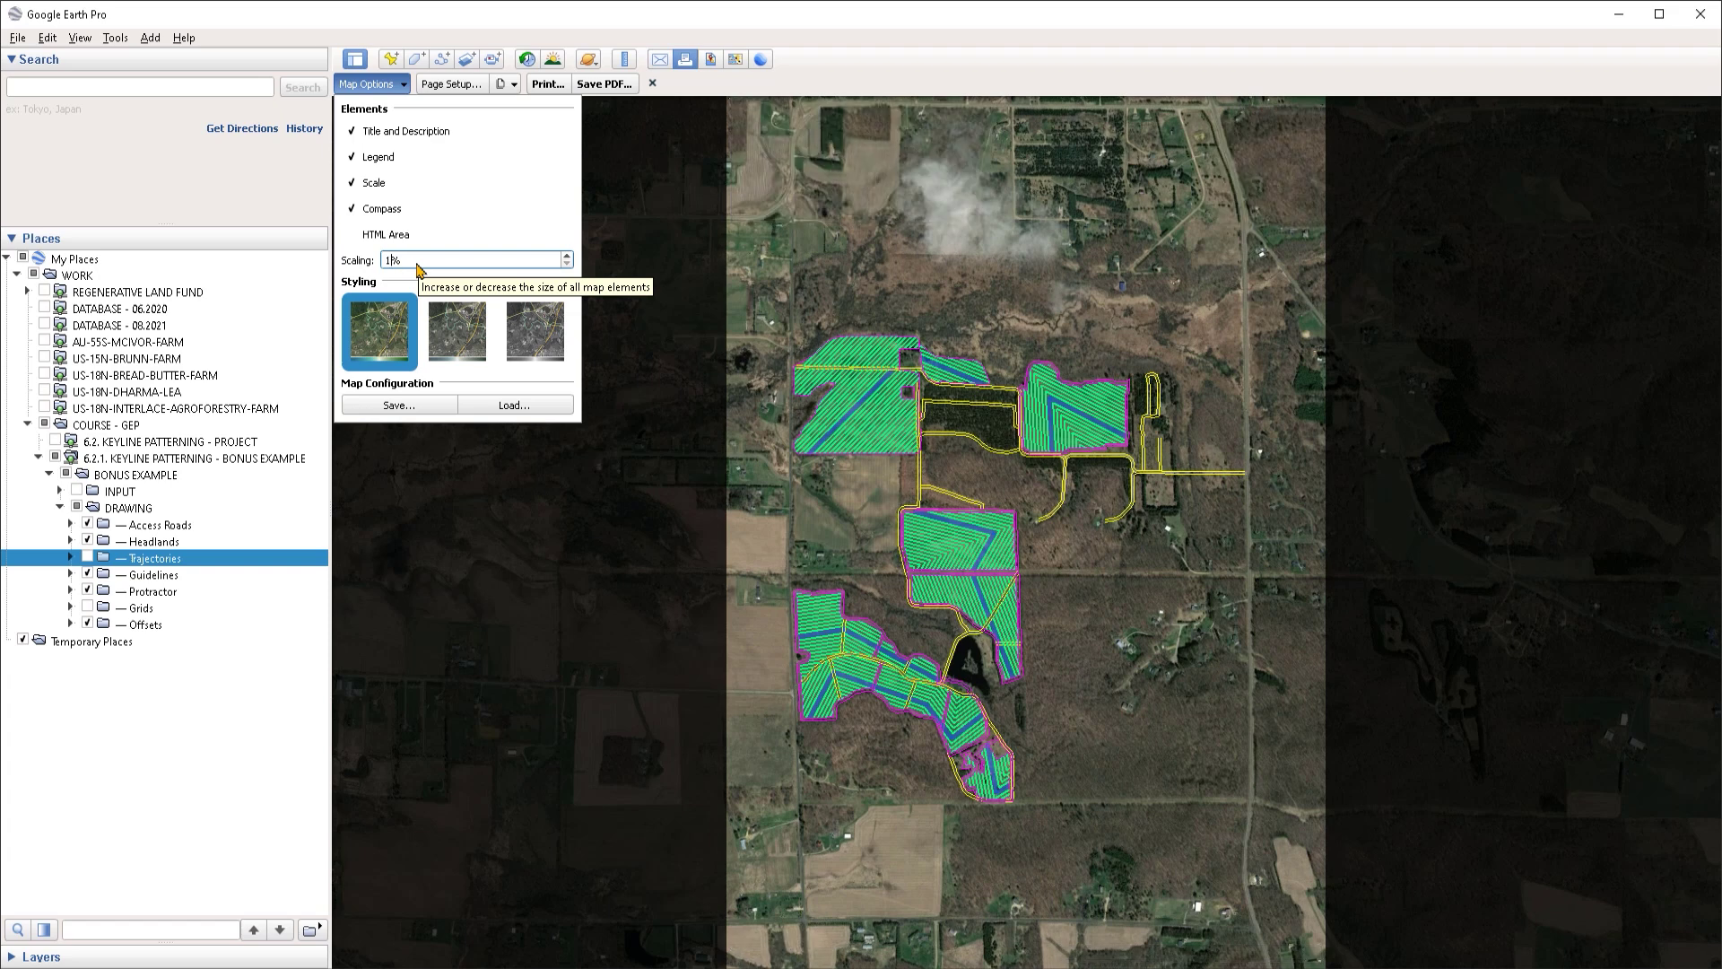
key("BackSpace")
key("BackSpace")
type("100")
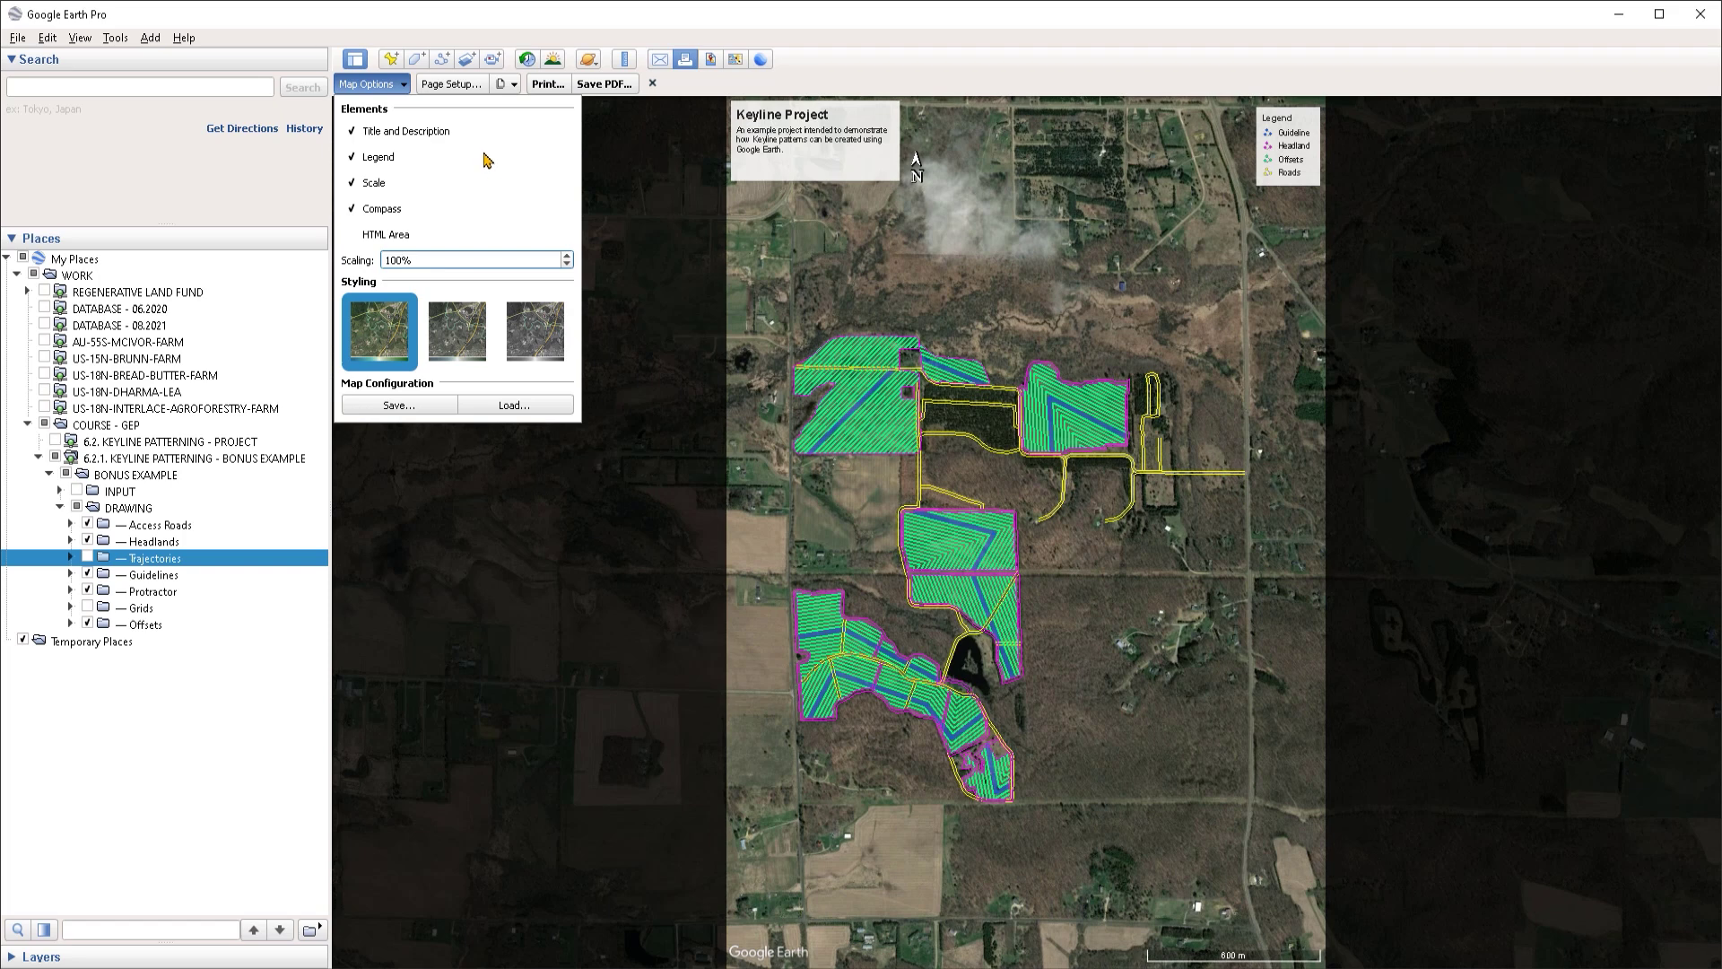
- Change the print layout's paper size to A4 in Page Setup
left_click(457, 87)
left_click(449, 86)
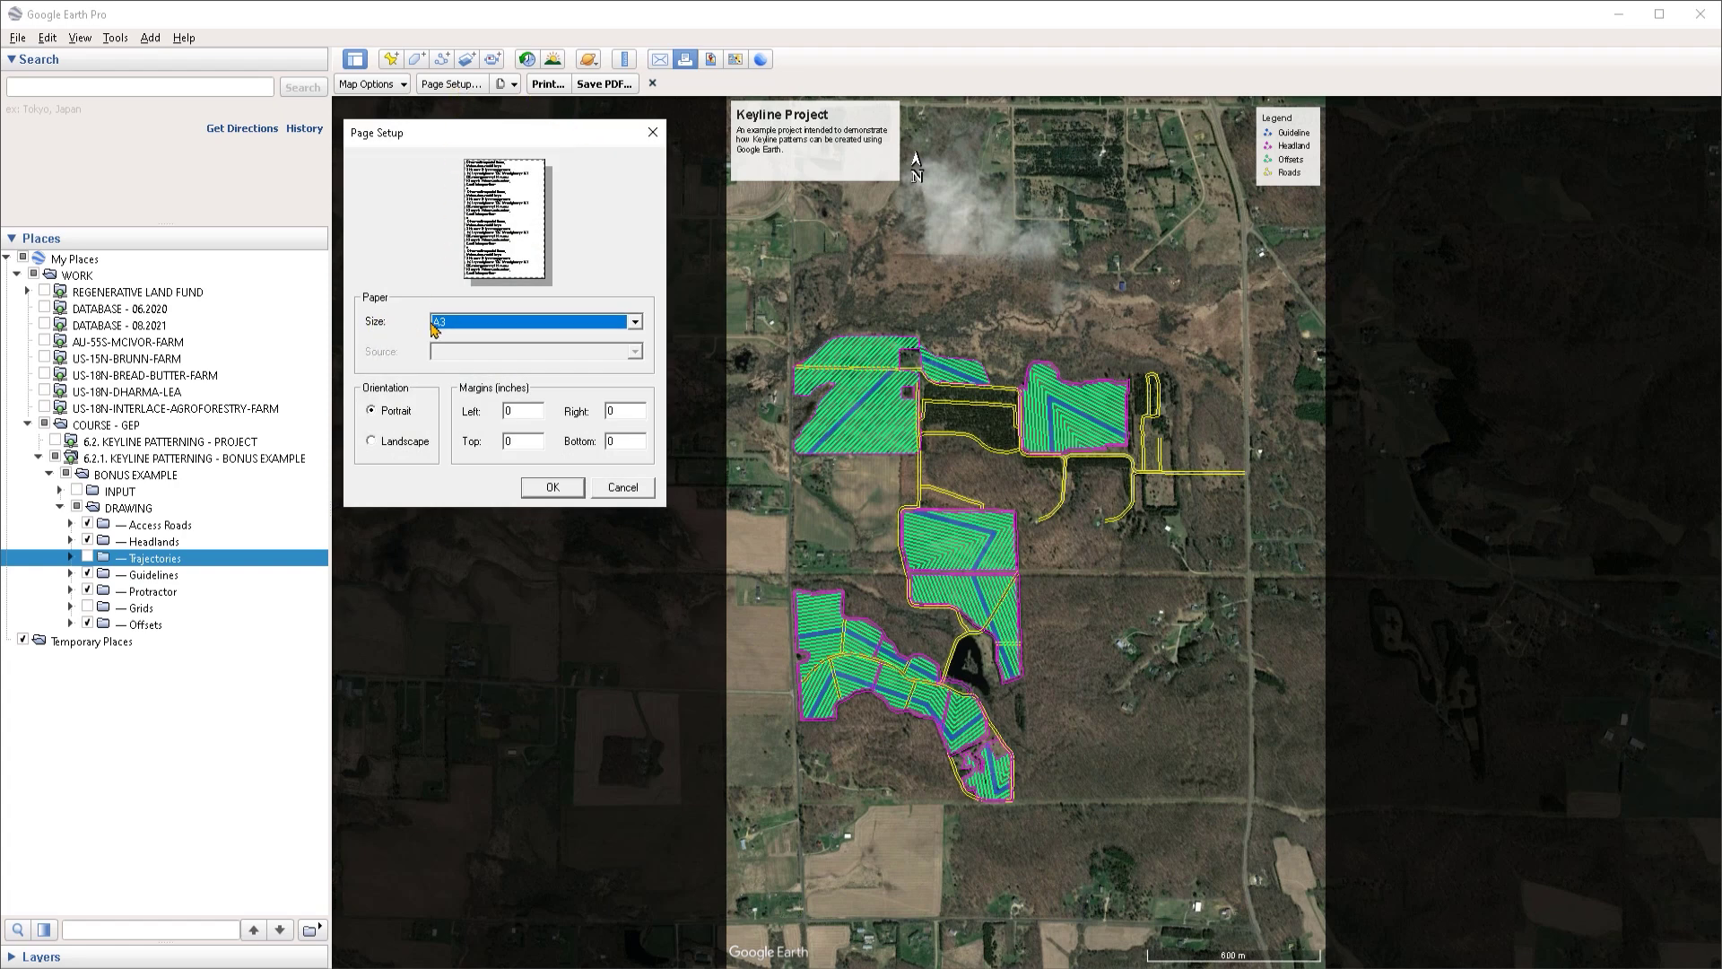
left_click(636, 325)
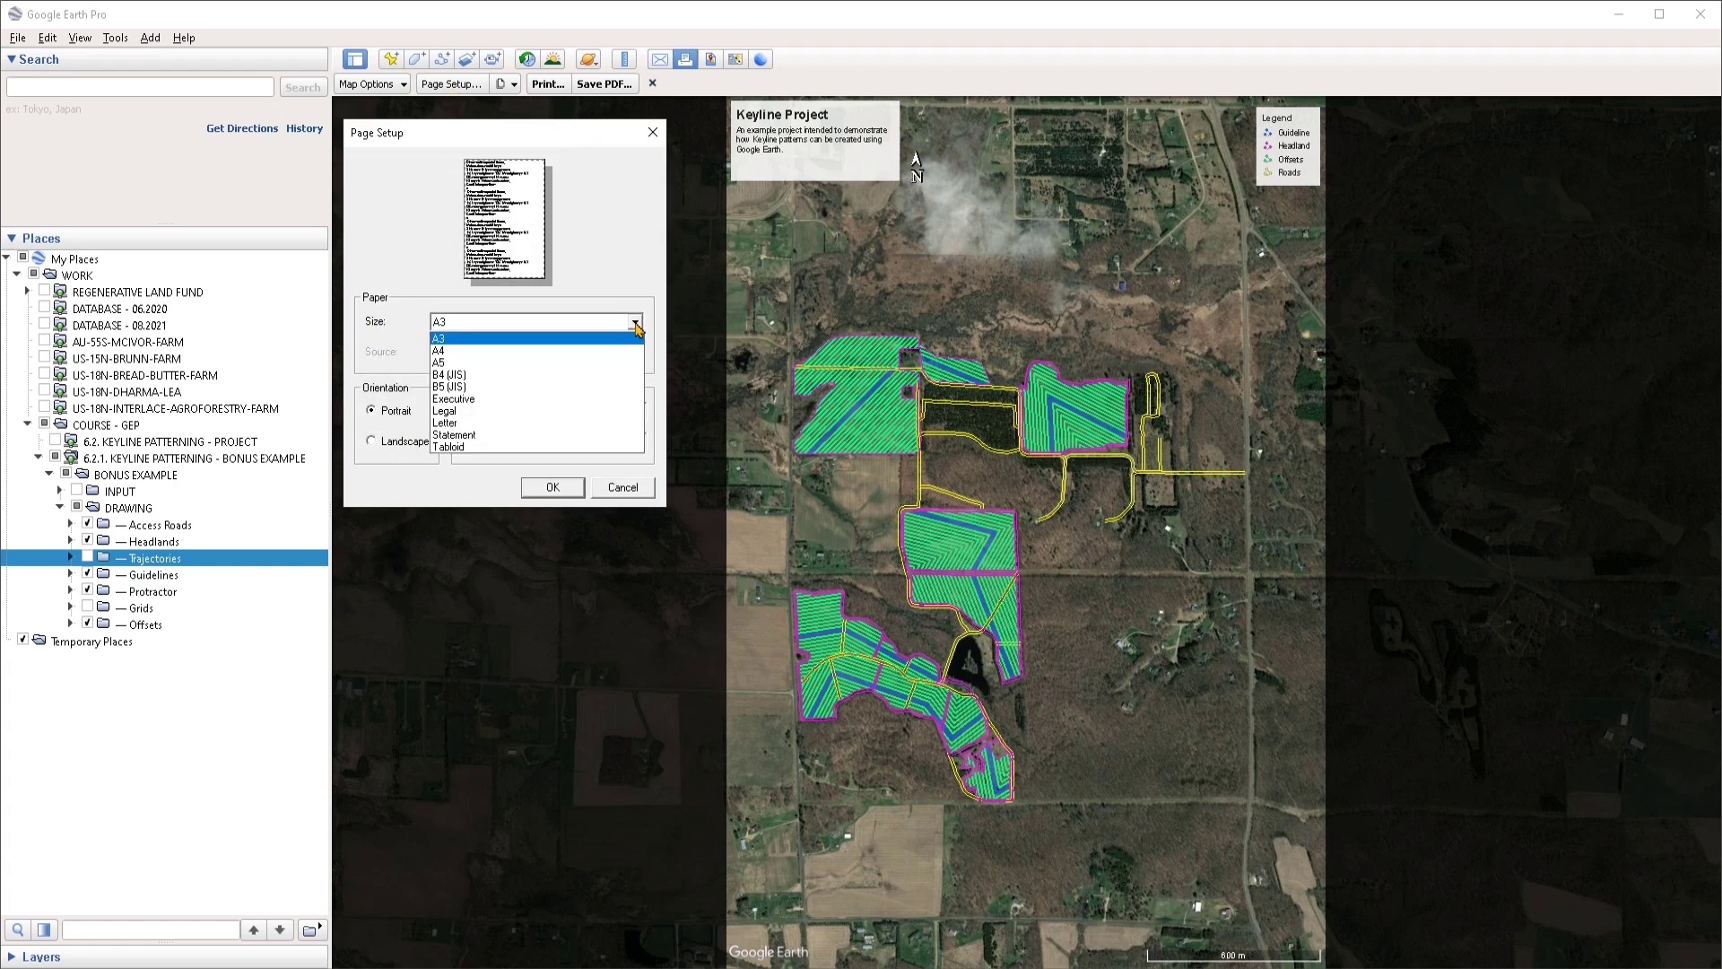
left_click(455, 351)
left_click(552, 487)
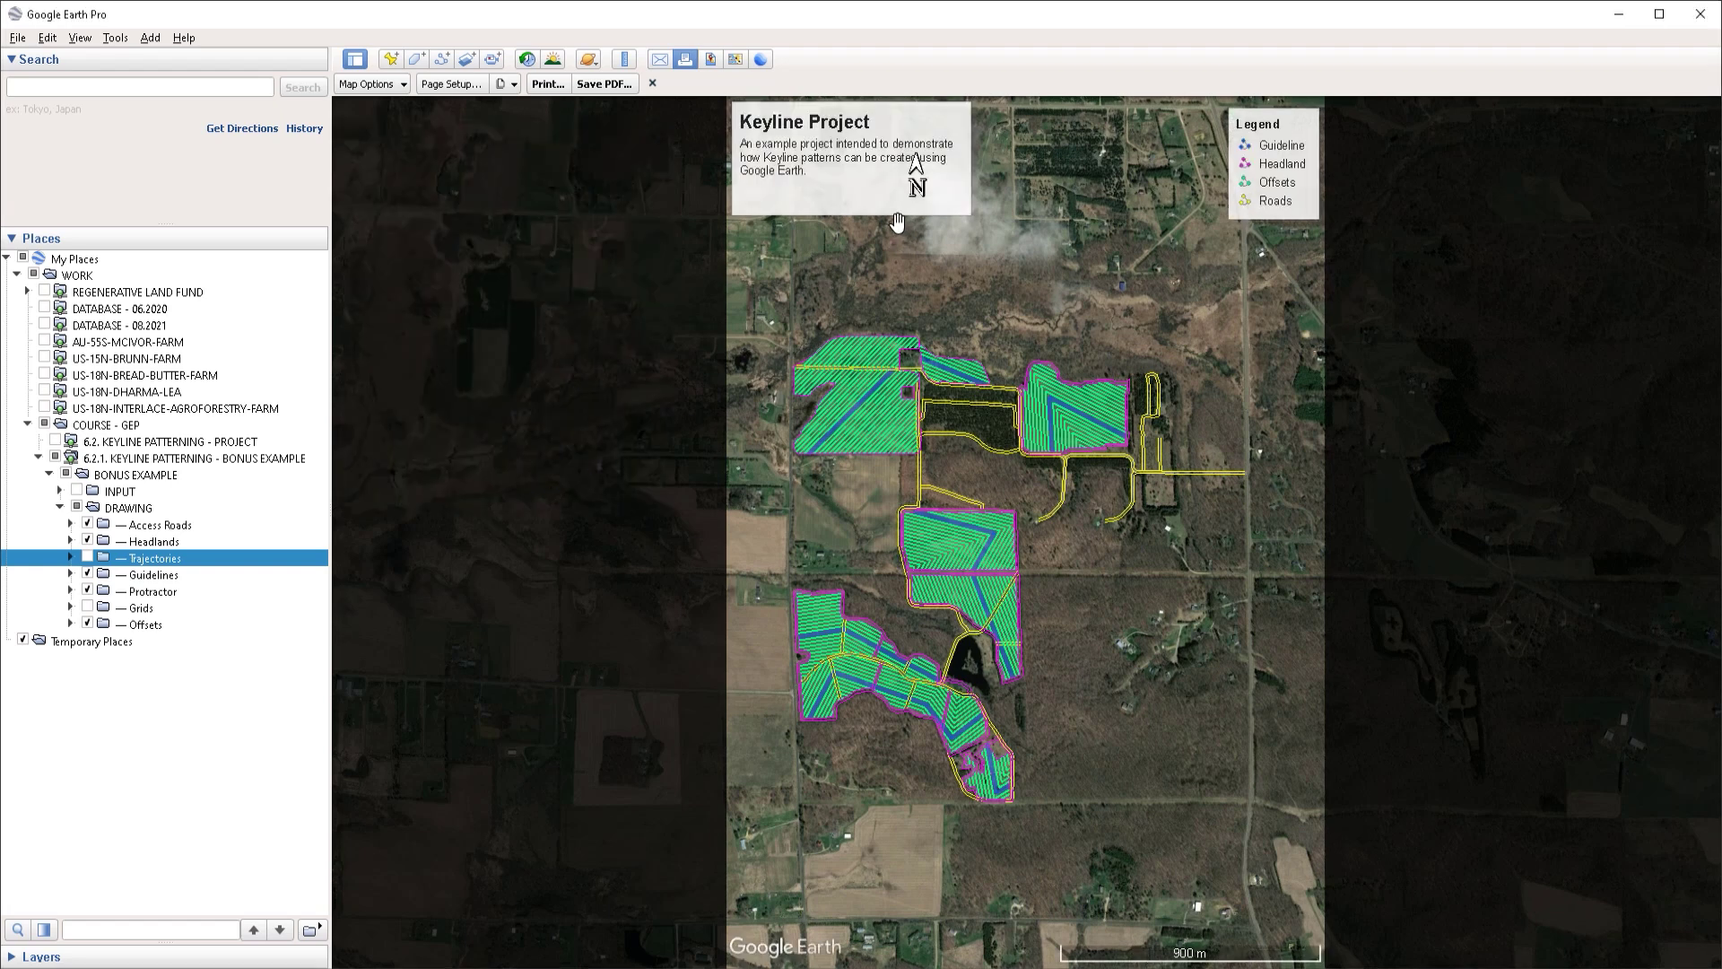
- Set the layout scaling to 70% and apply the third, grayscale styling theme
left_click(388, 84)
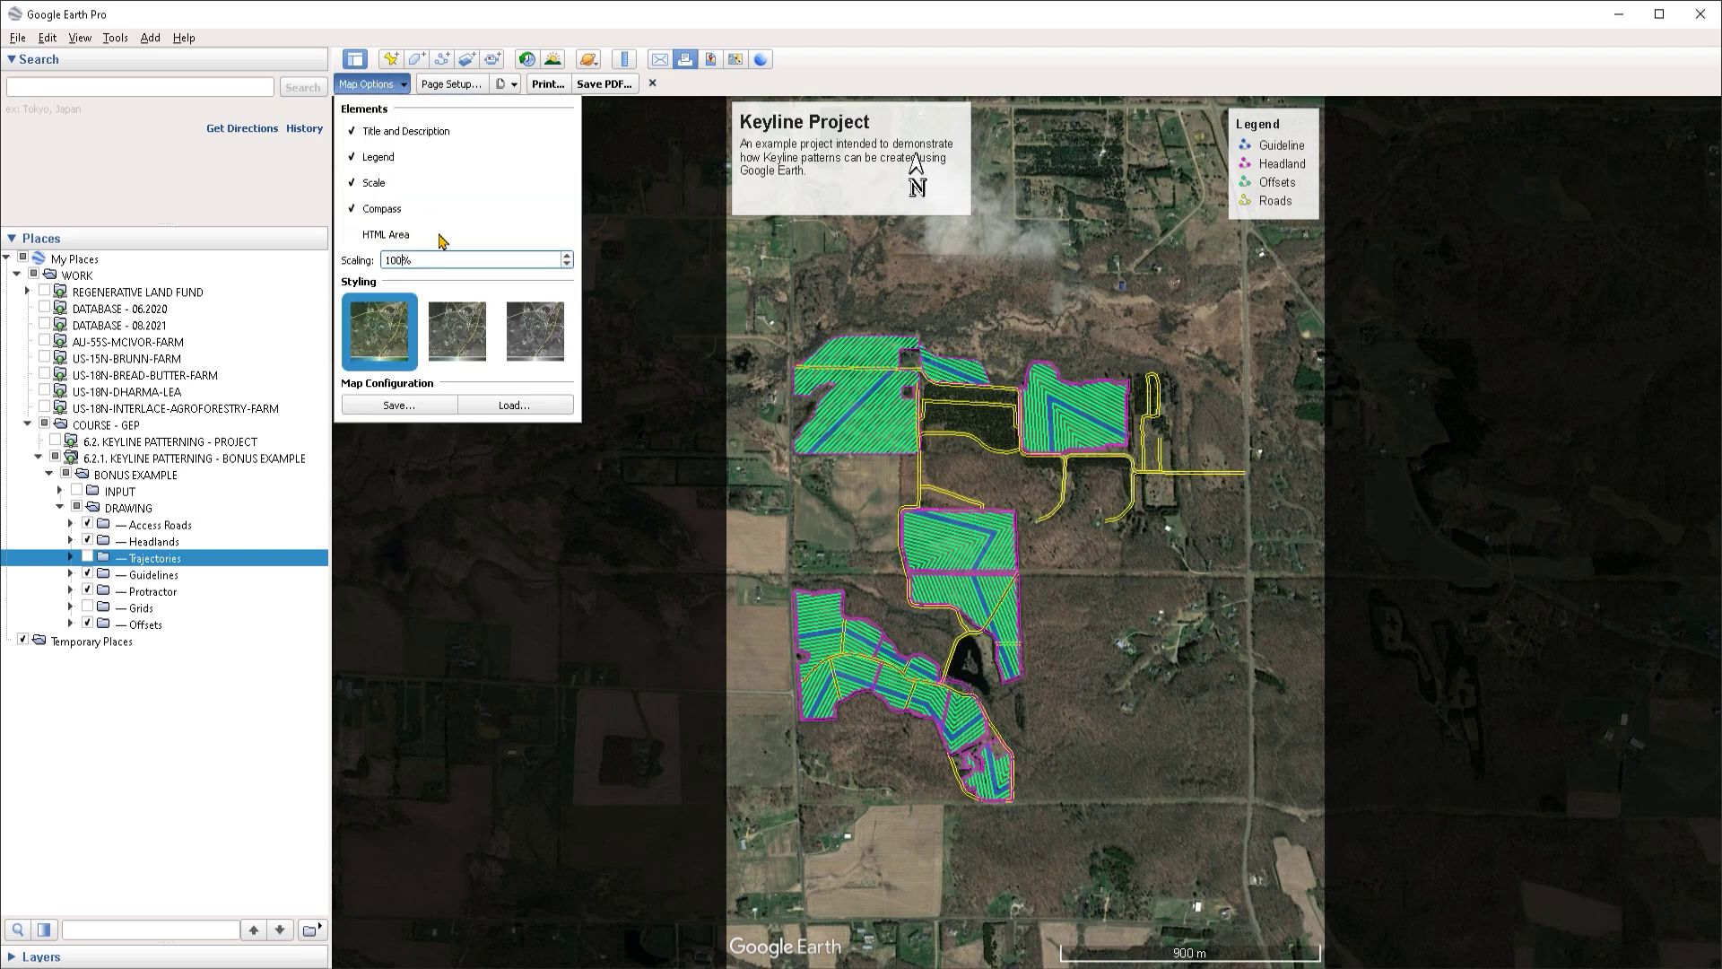
left_click_drag(404, 265, 367, 266)
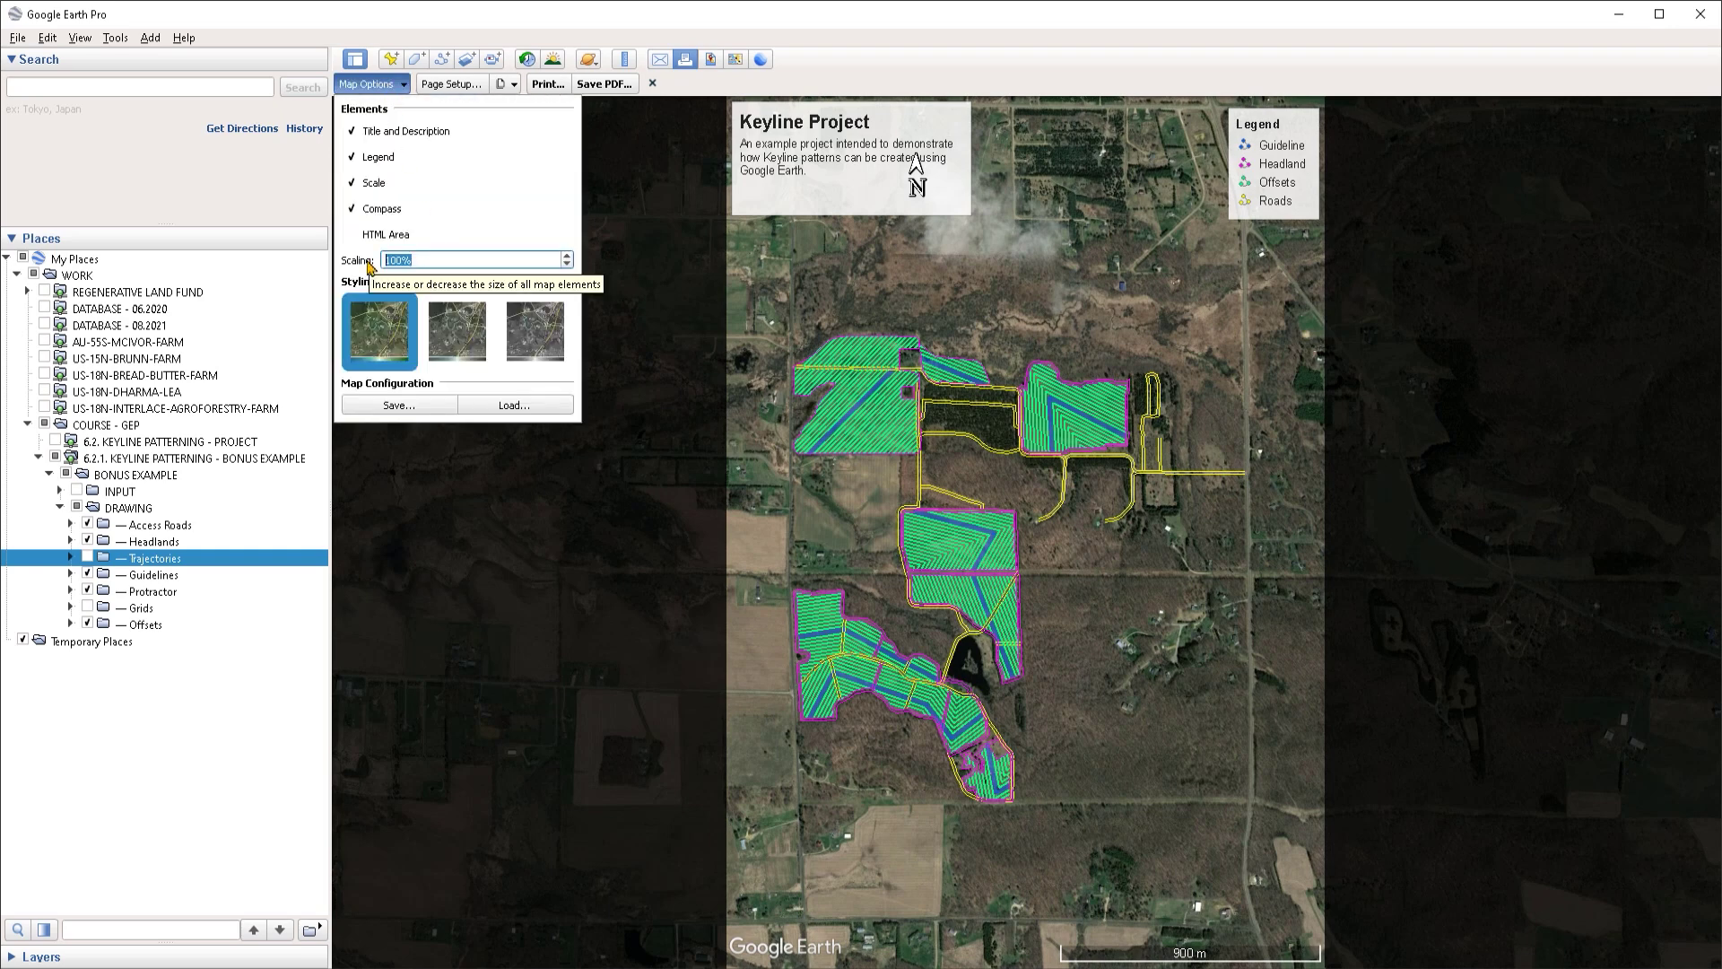
type("70")
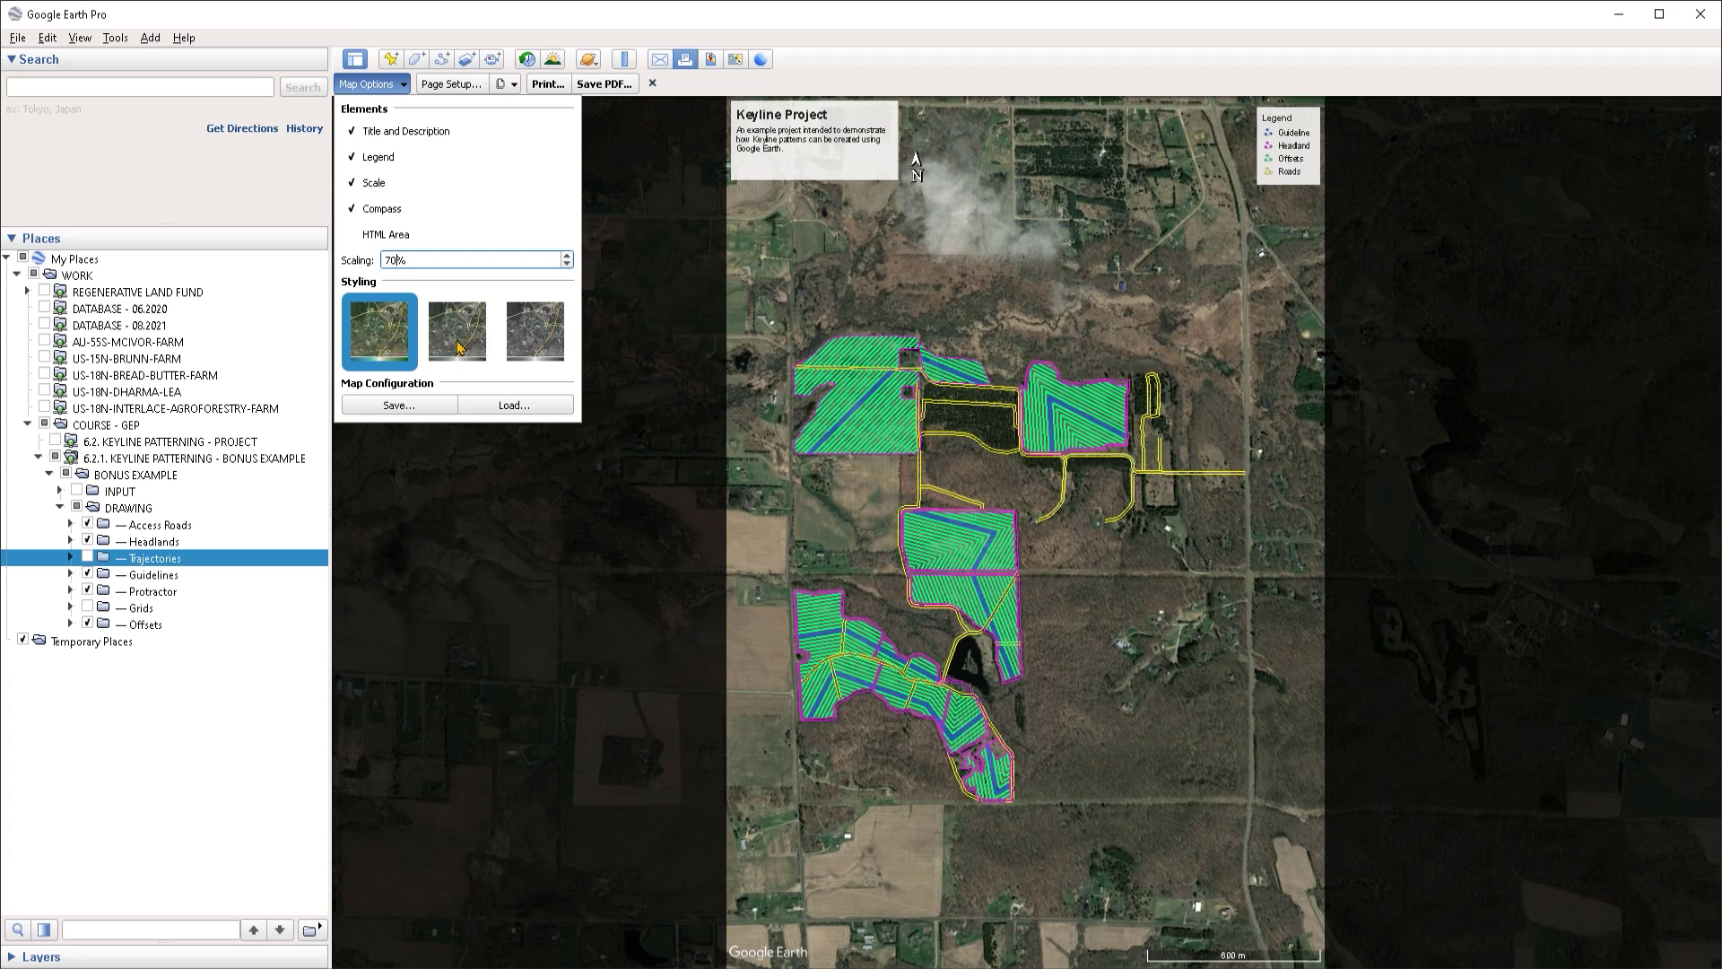
left_click(459, 345)
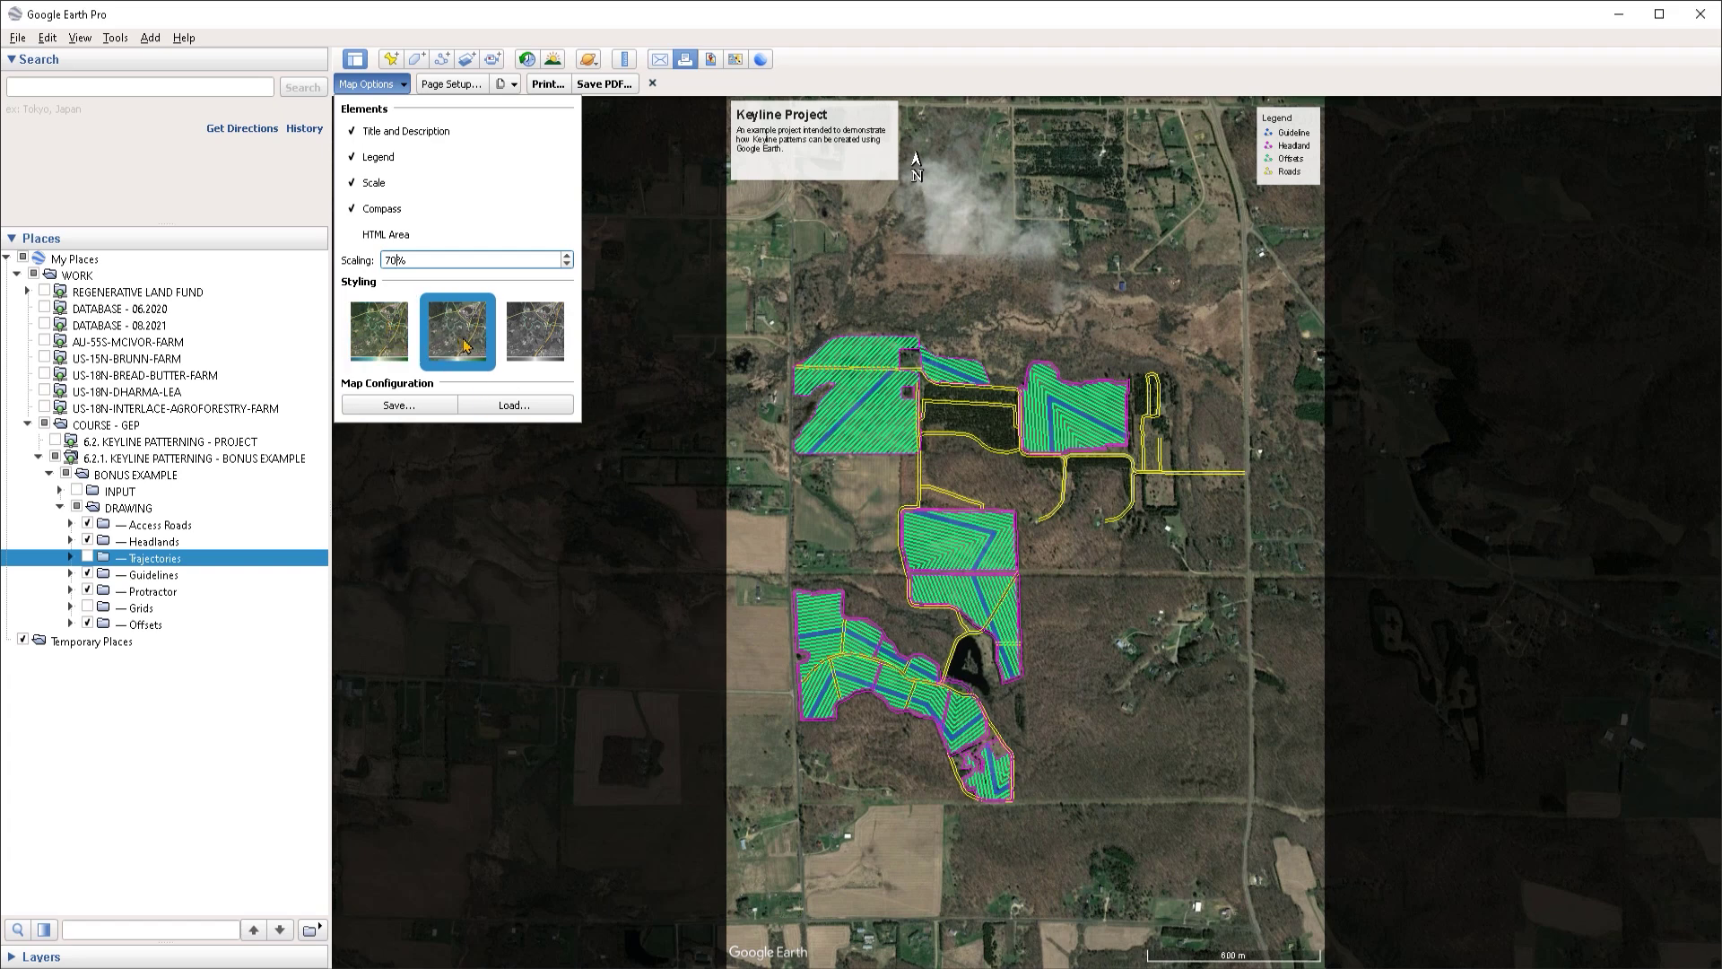
left_click(539, 339)
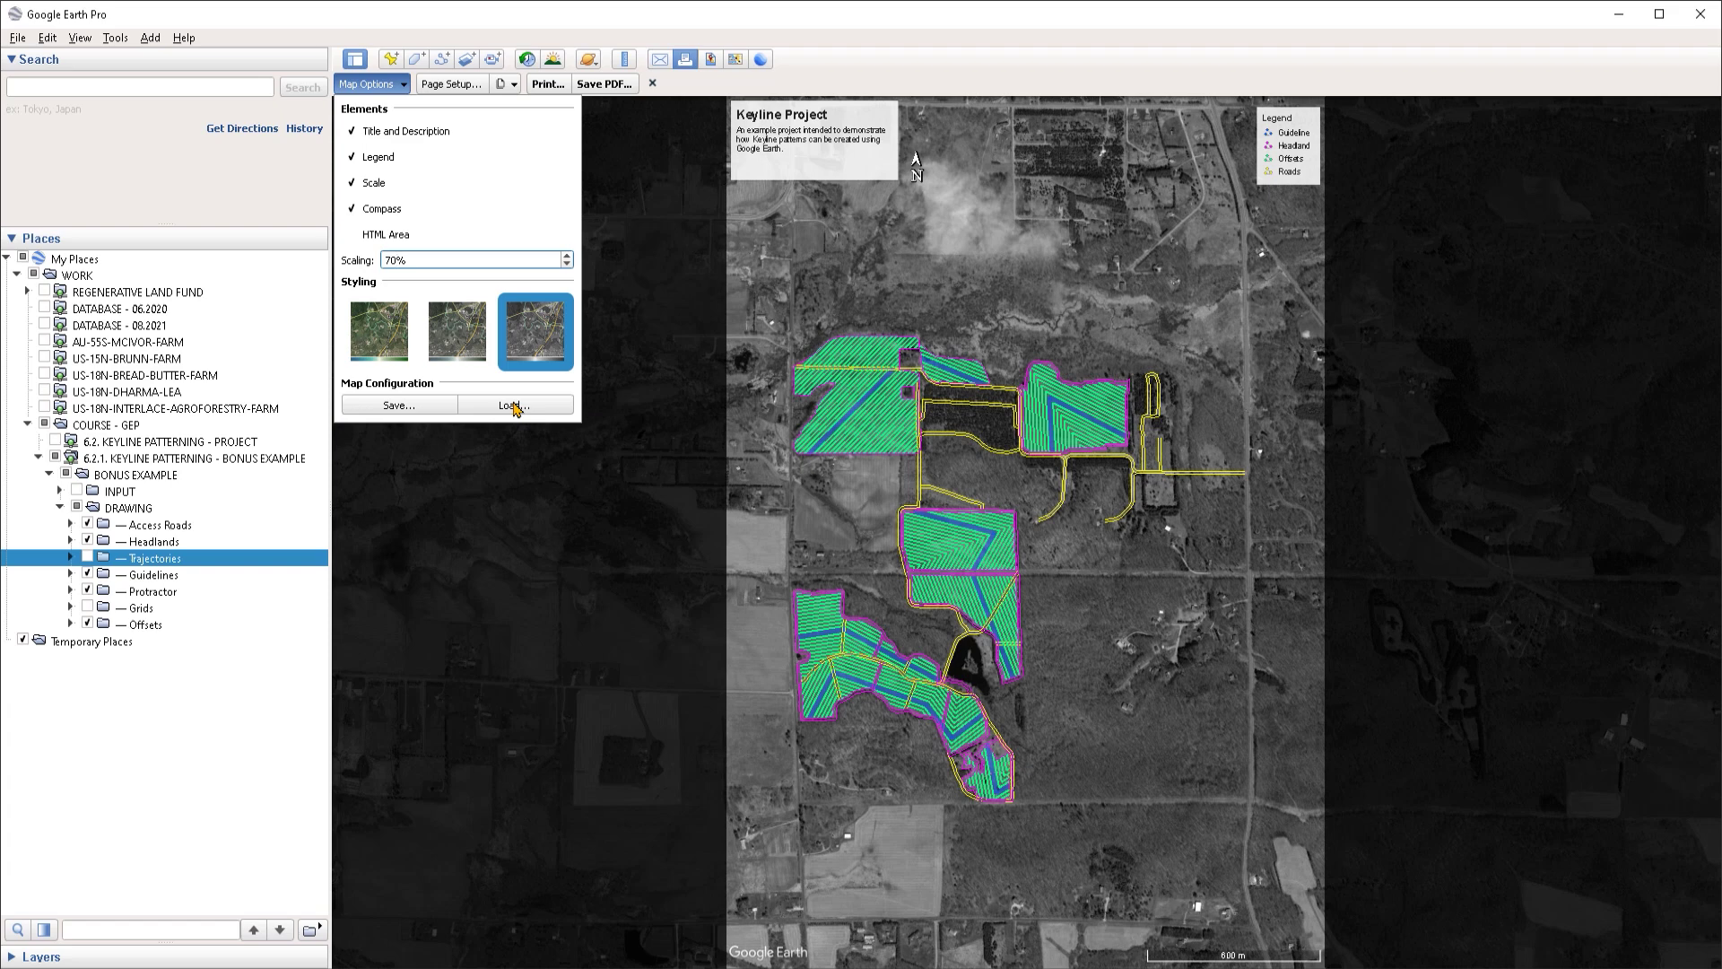
- Set the print quality to High in the print output options
left_click(444, 87)
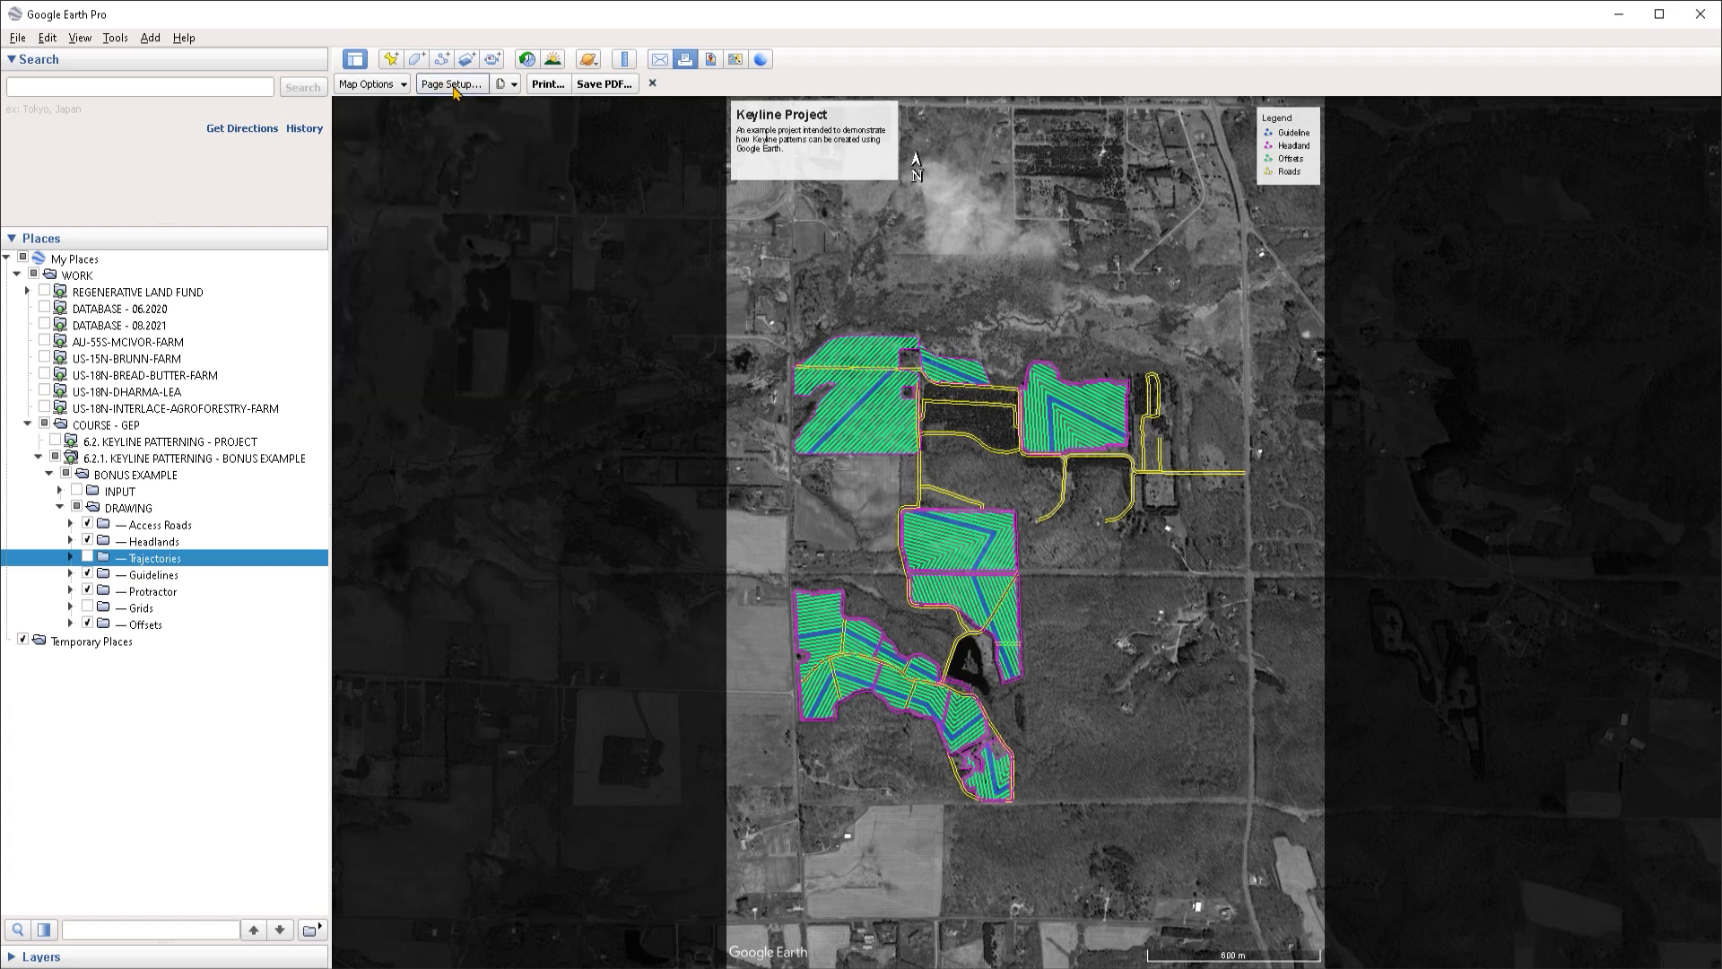
left_click(514, 84)
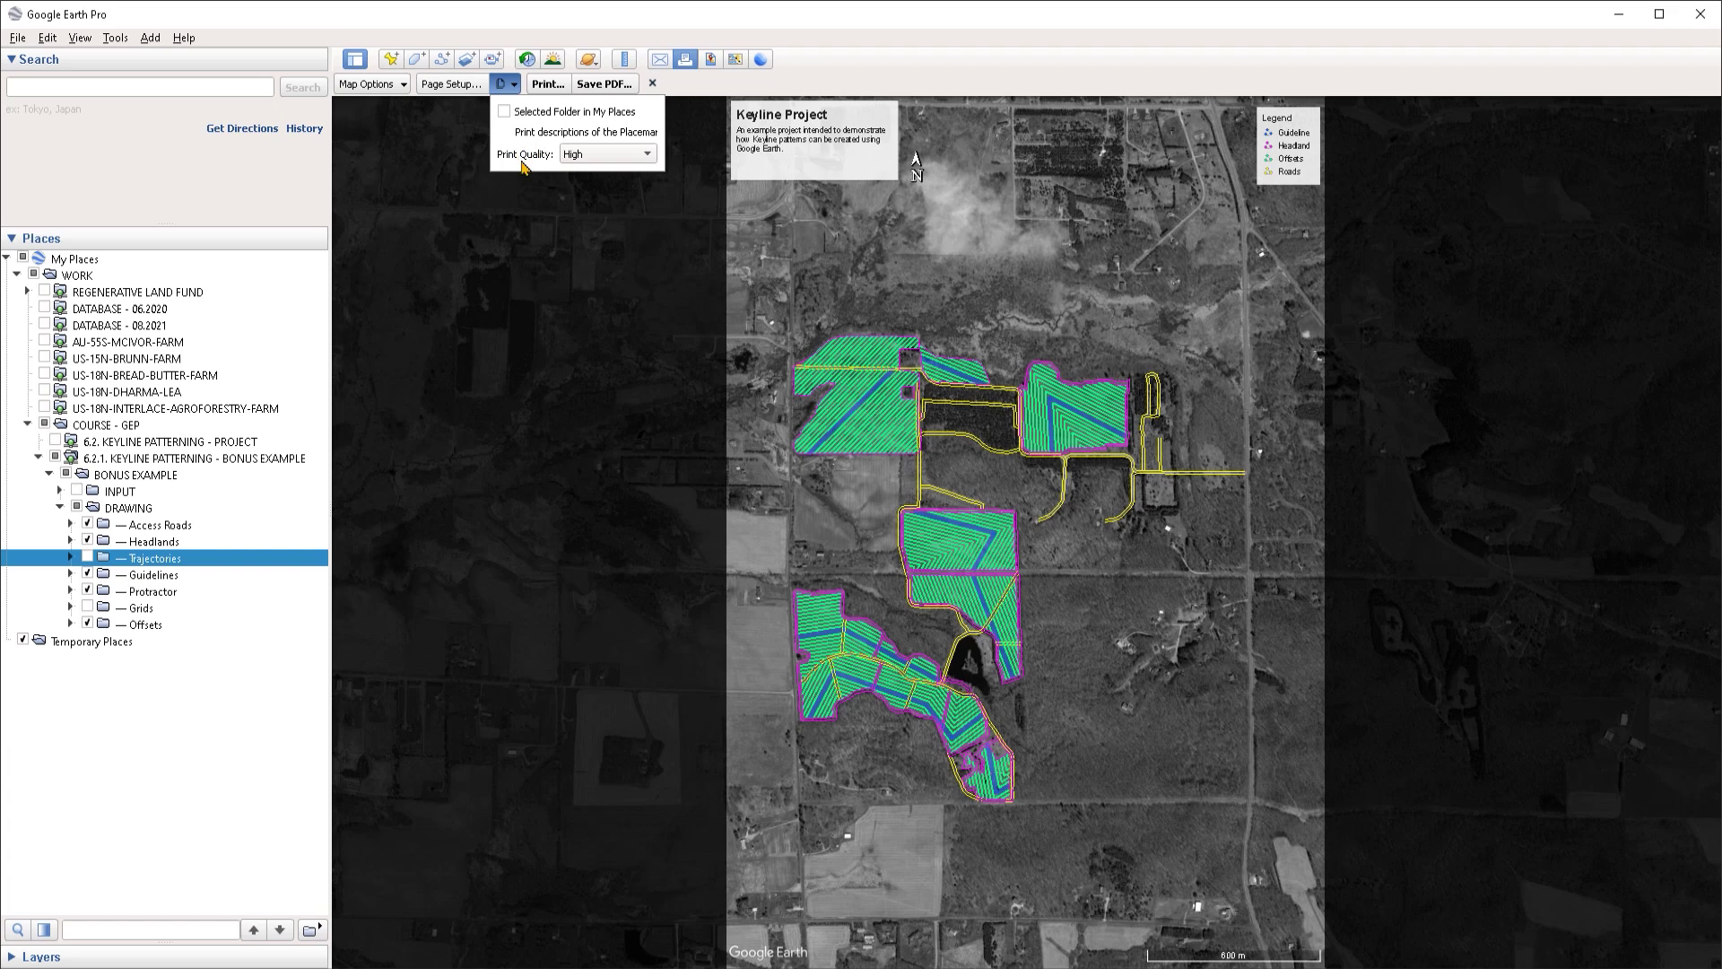
left_click(581, 161)
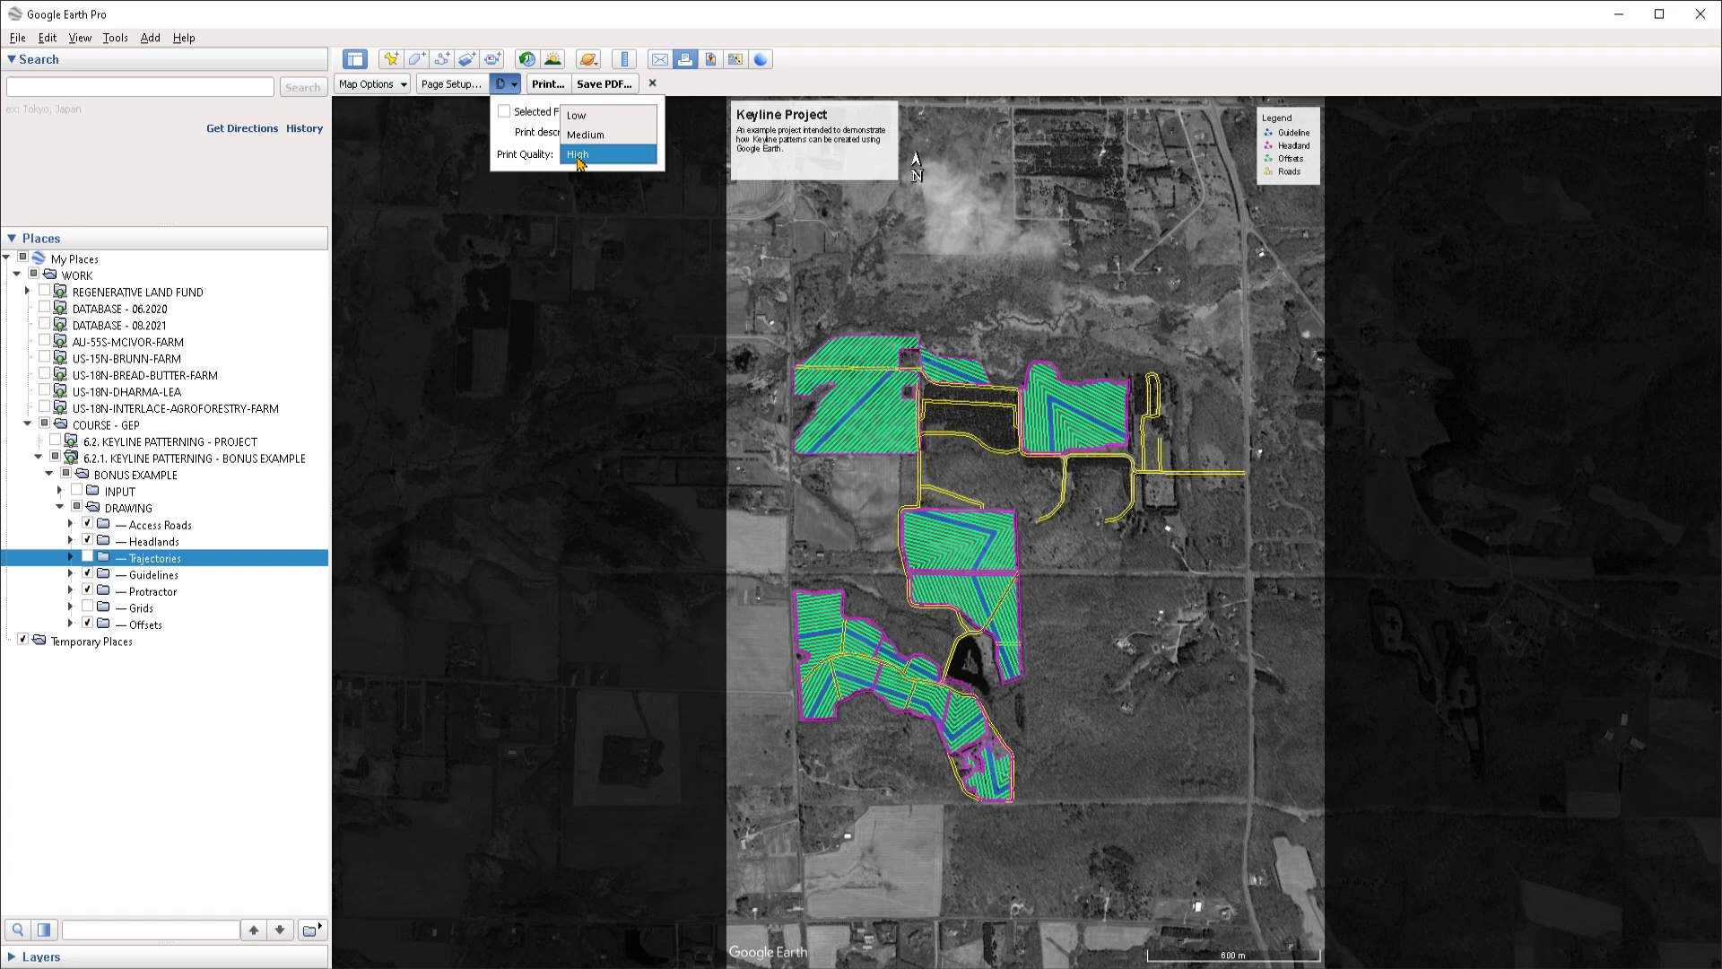
left_click(594, 165)
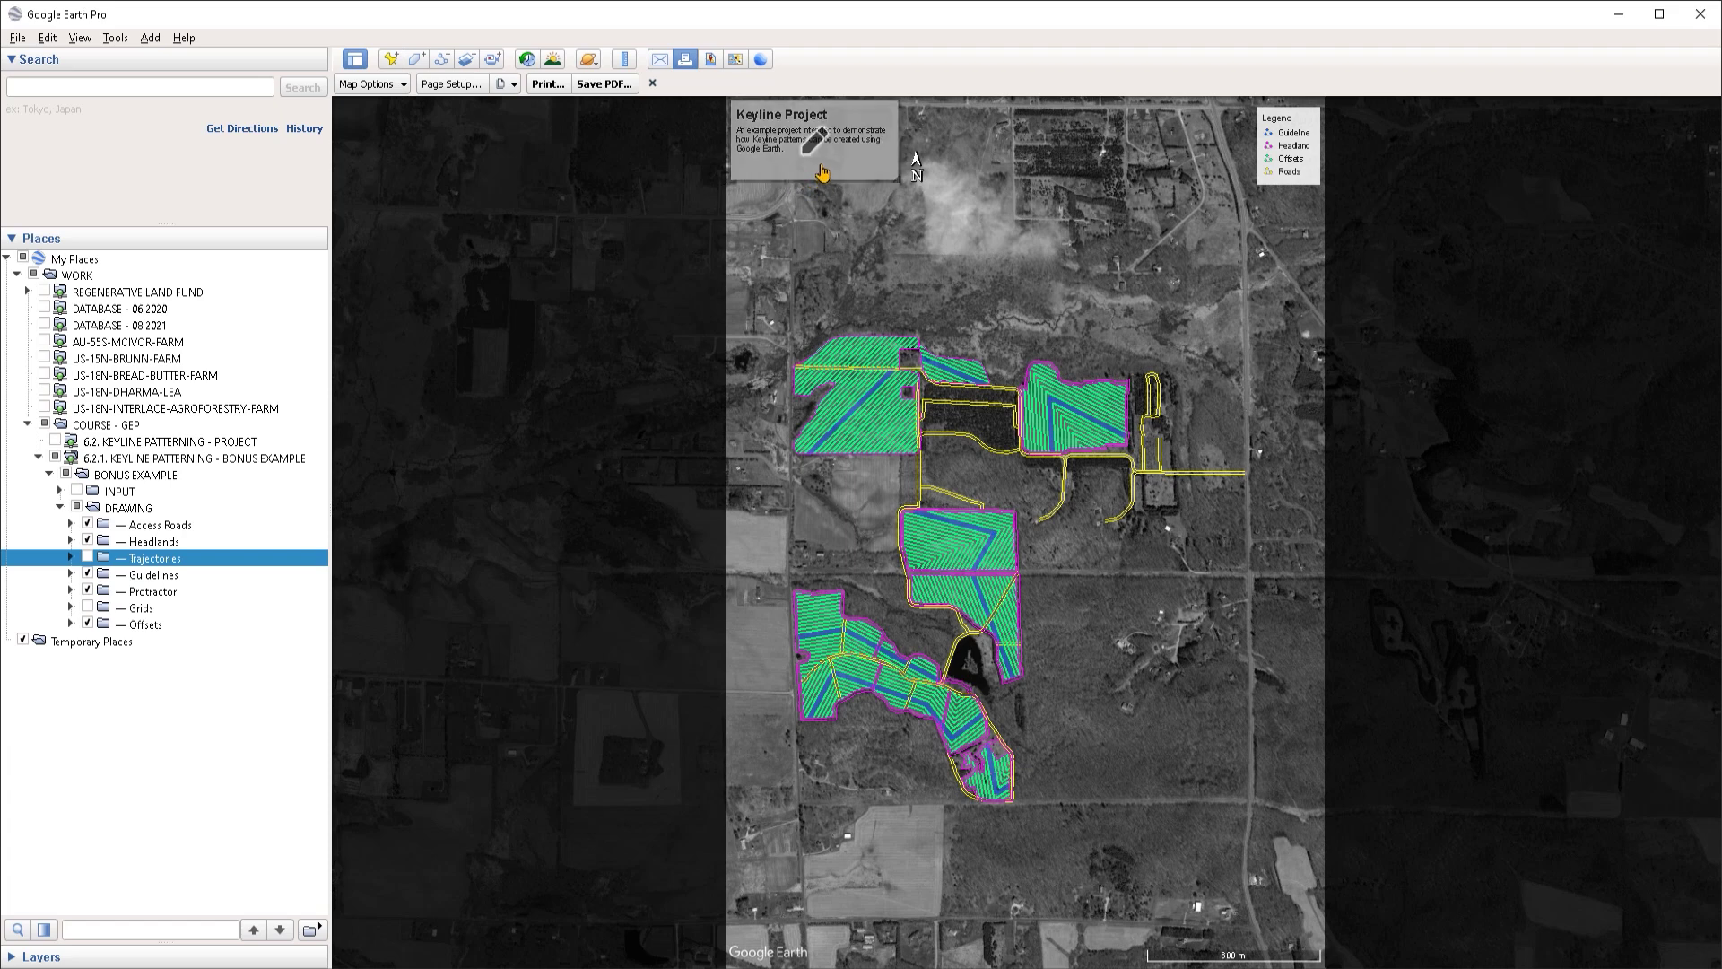
- Place the Keyline Project title box at the bottom-right with the north arrow beside it
left_click_drag(822, 173, 1243, 933)
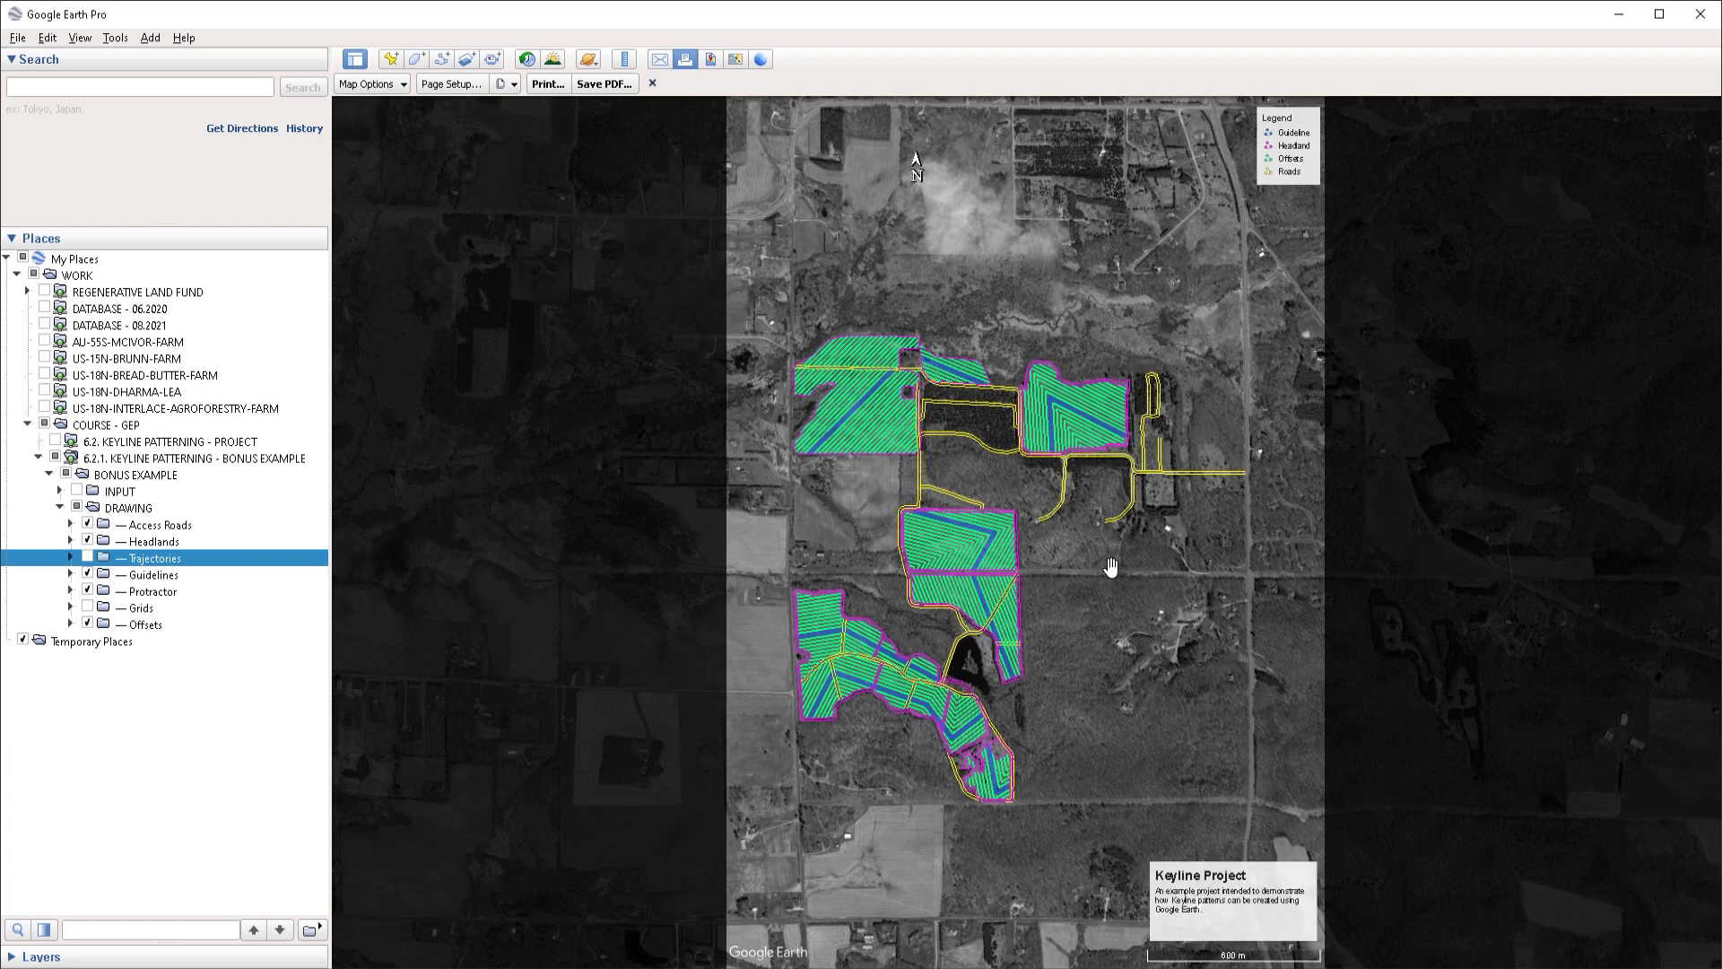
left_click_drag(920, 185, 1137, 966)
mouse_move(1230, 908)
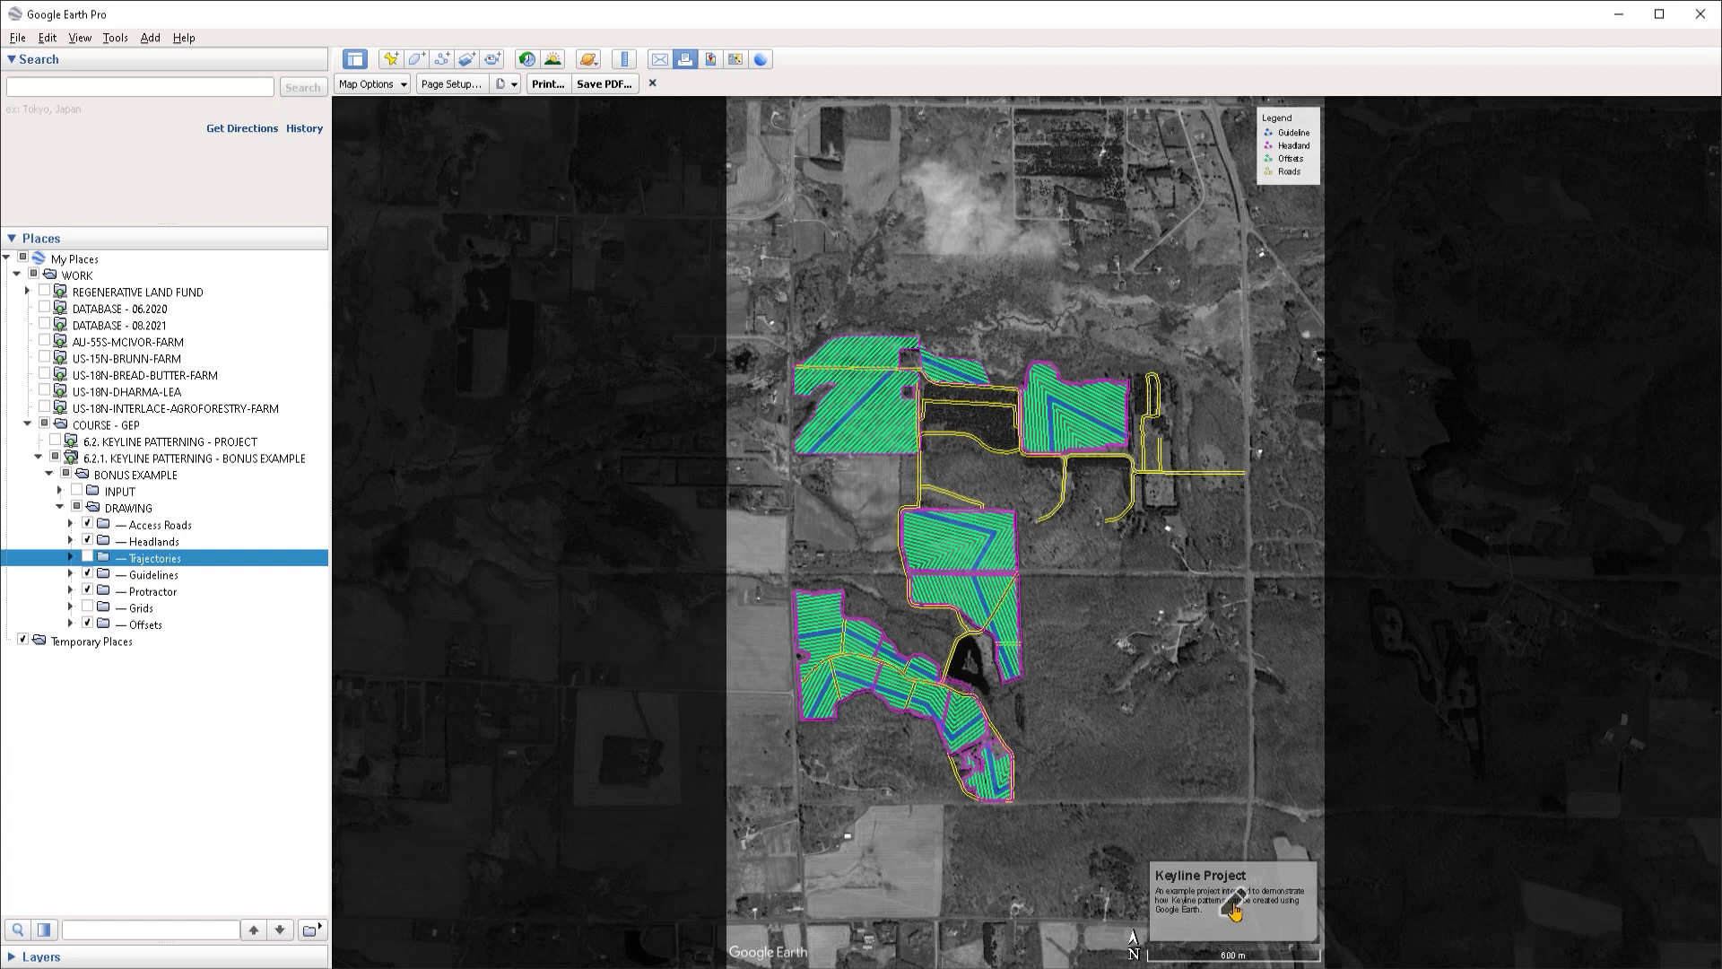
left_click(1235, 906)
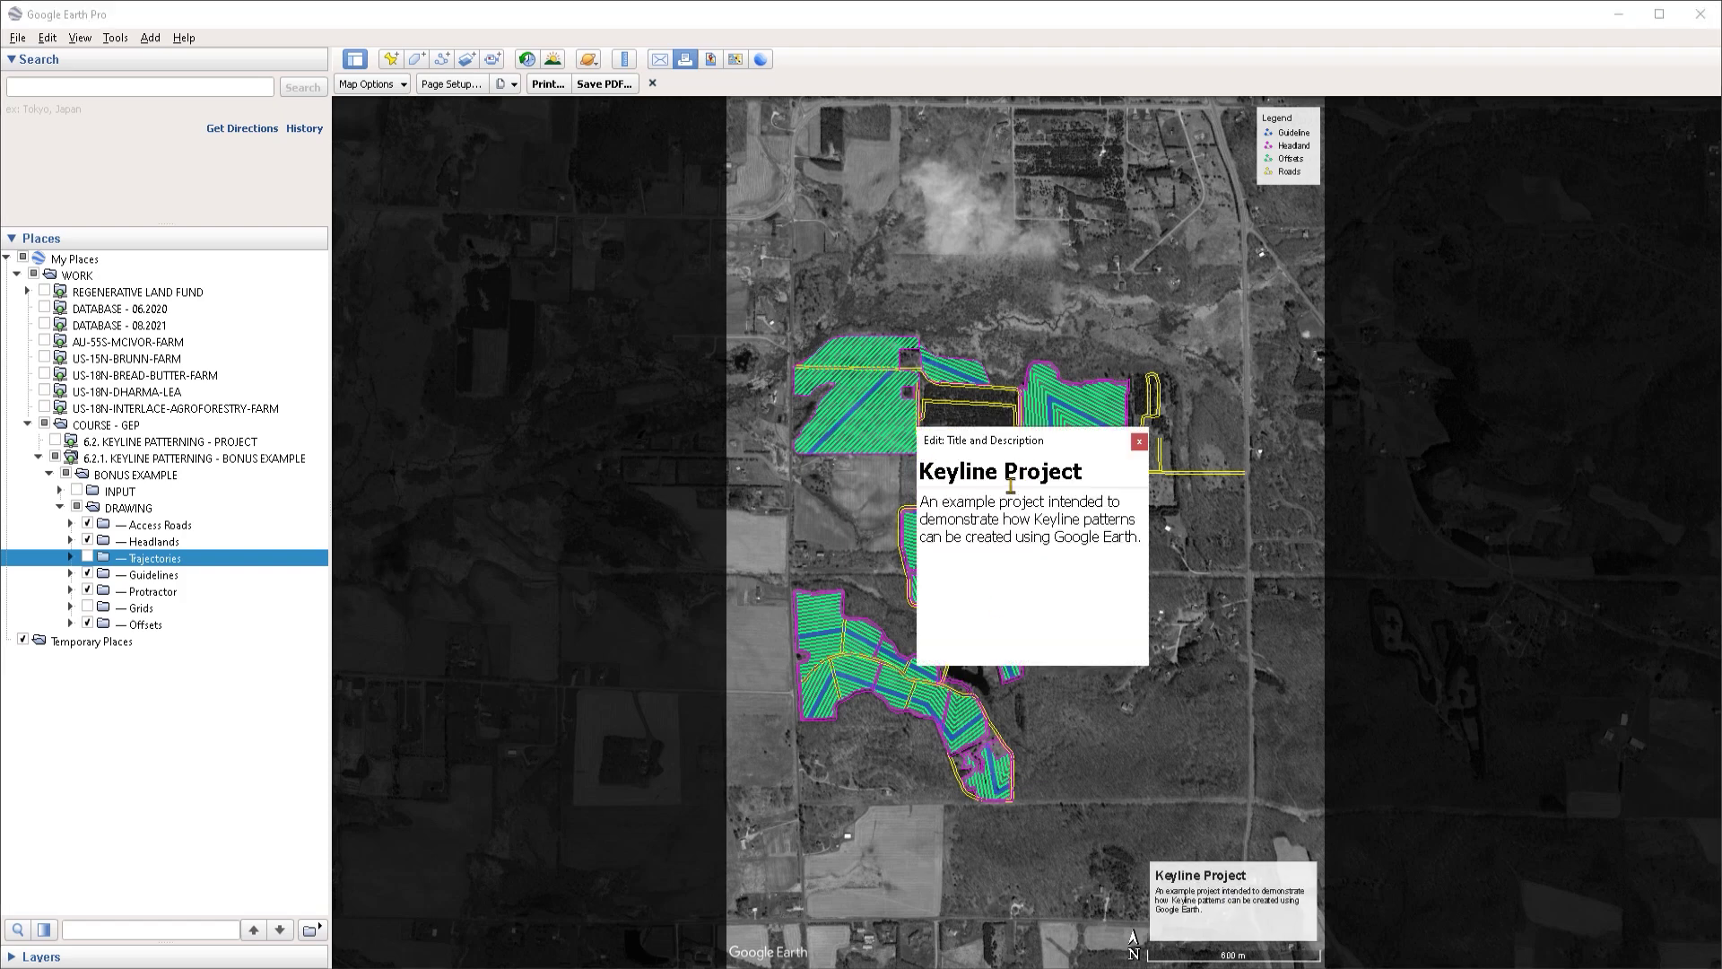
left_click(1140, 442)
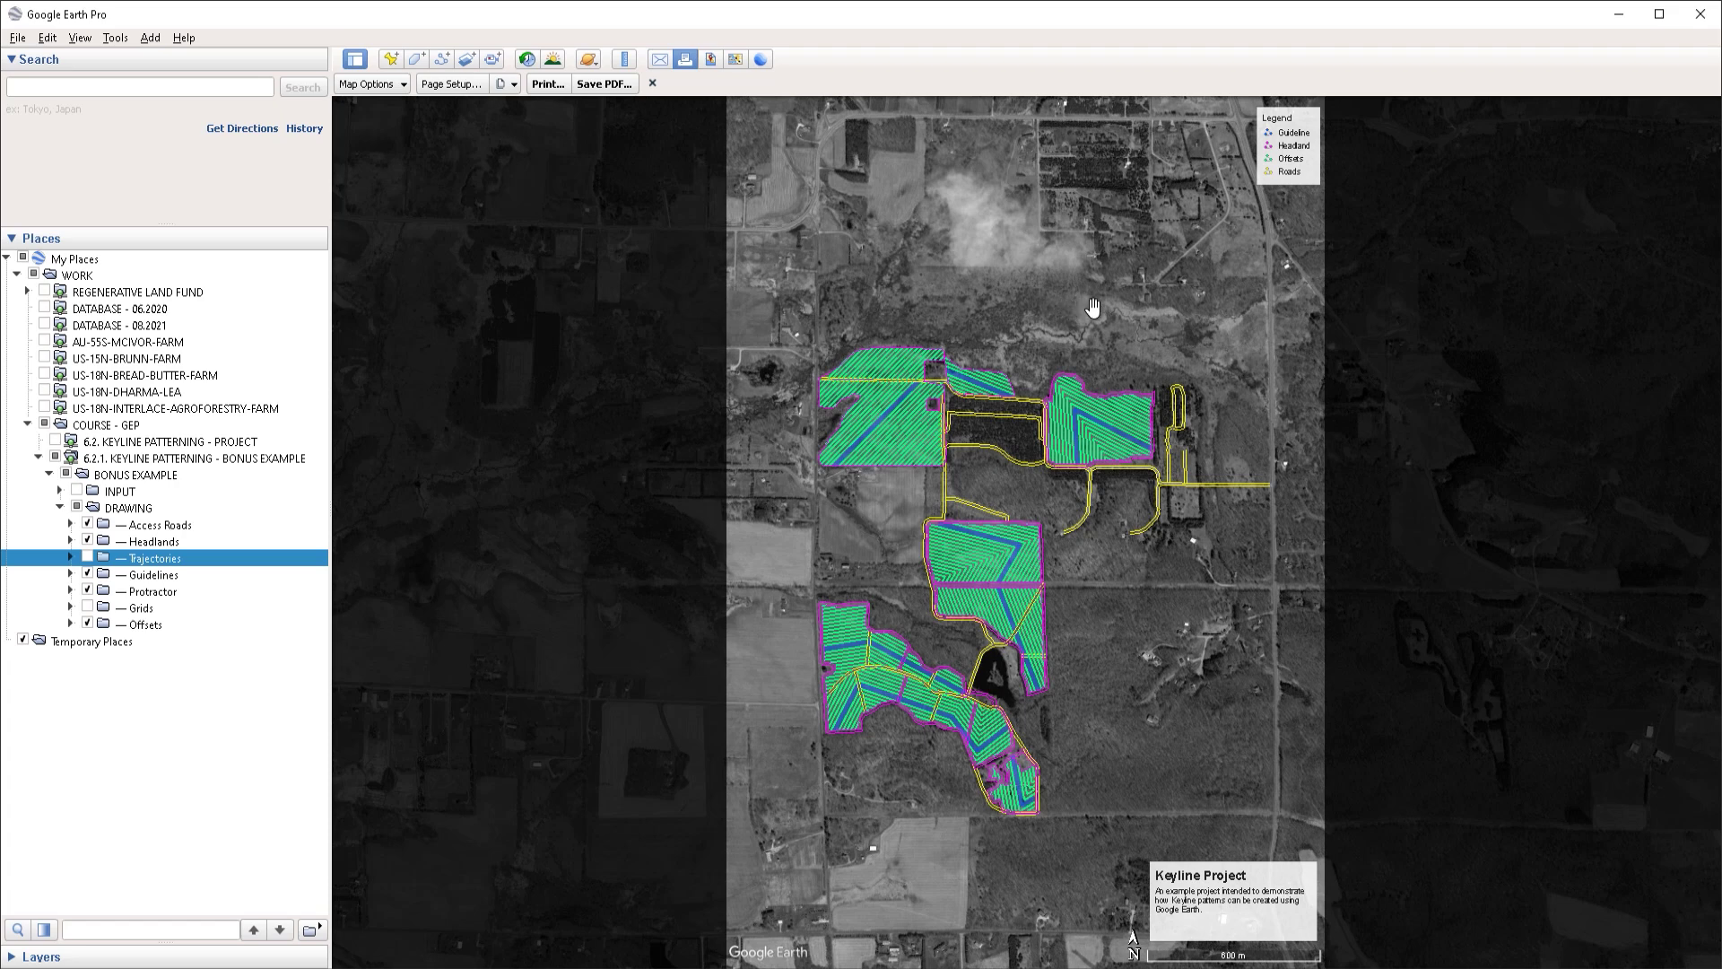
- Refresh the legend from visible layers and rename the Feature 1 entry to Headland
left_click(1289, 155)
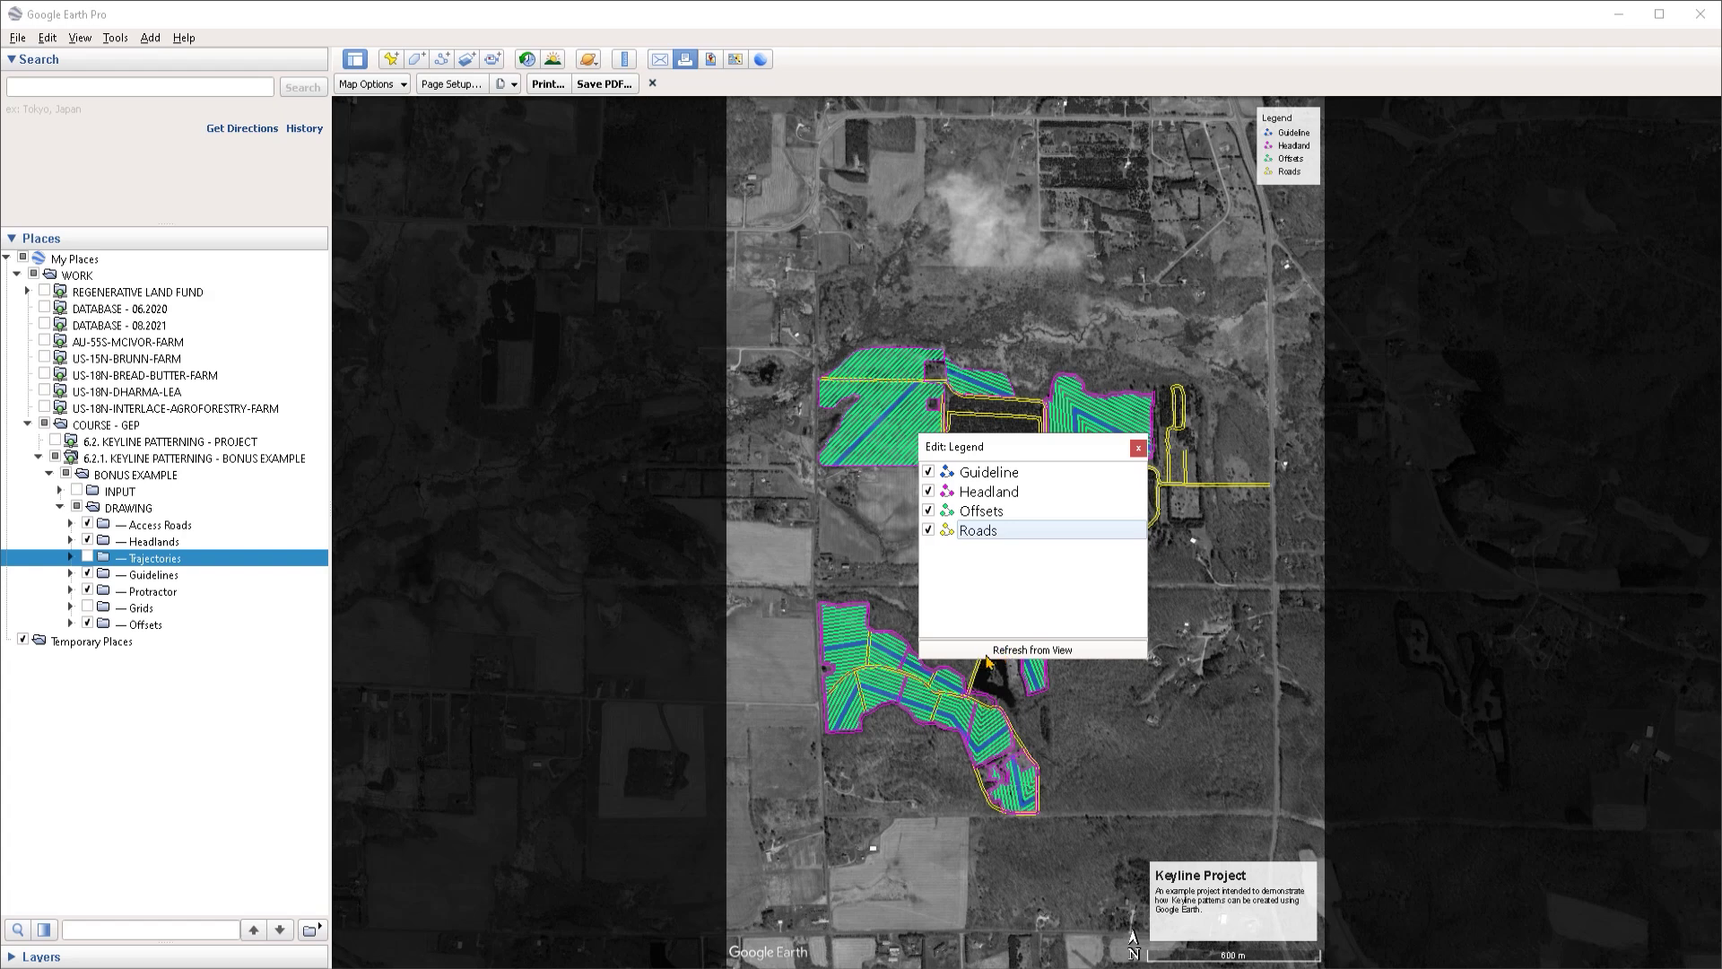
left_click(1045, 653)
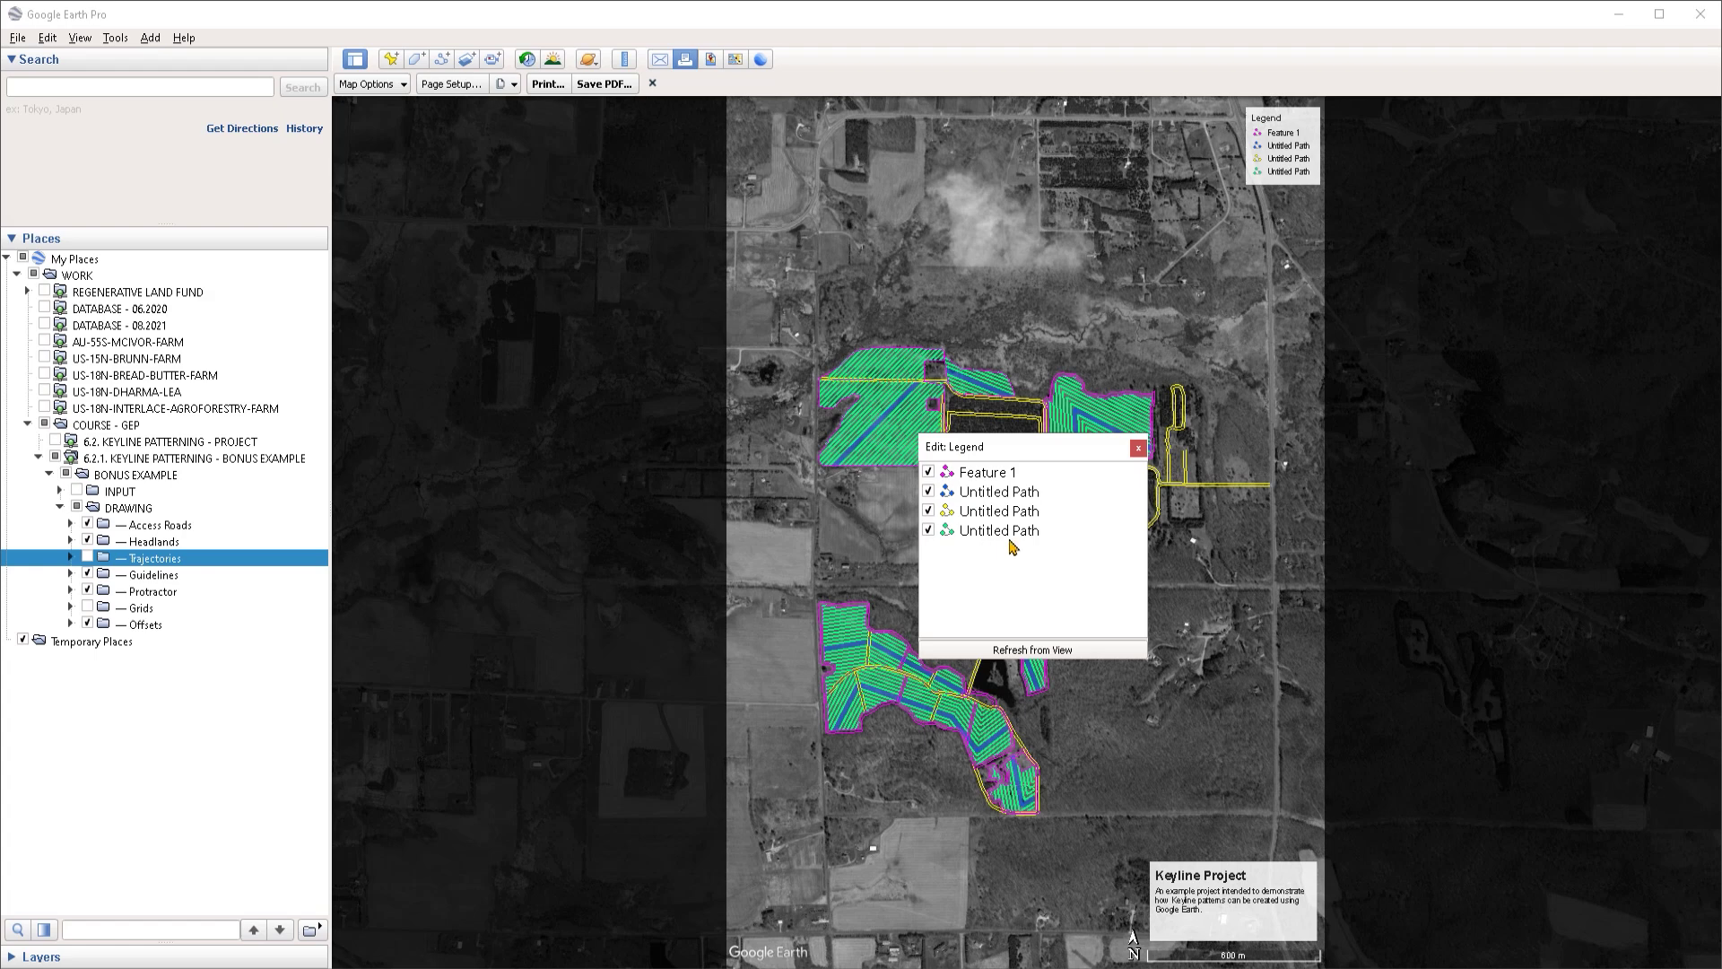
double_click(983, 474)
type("Headland")
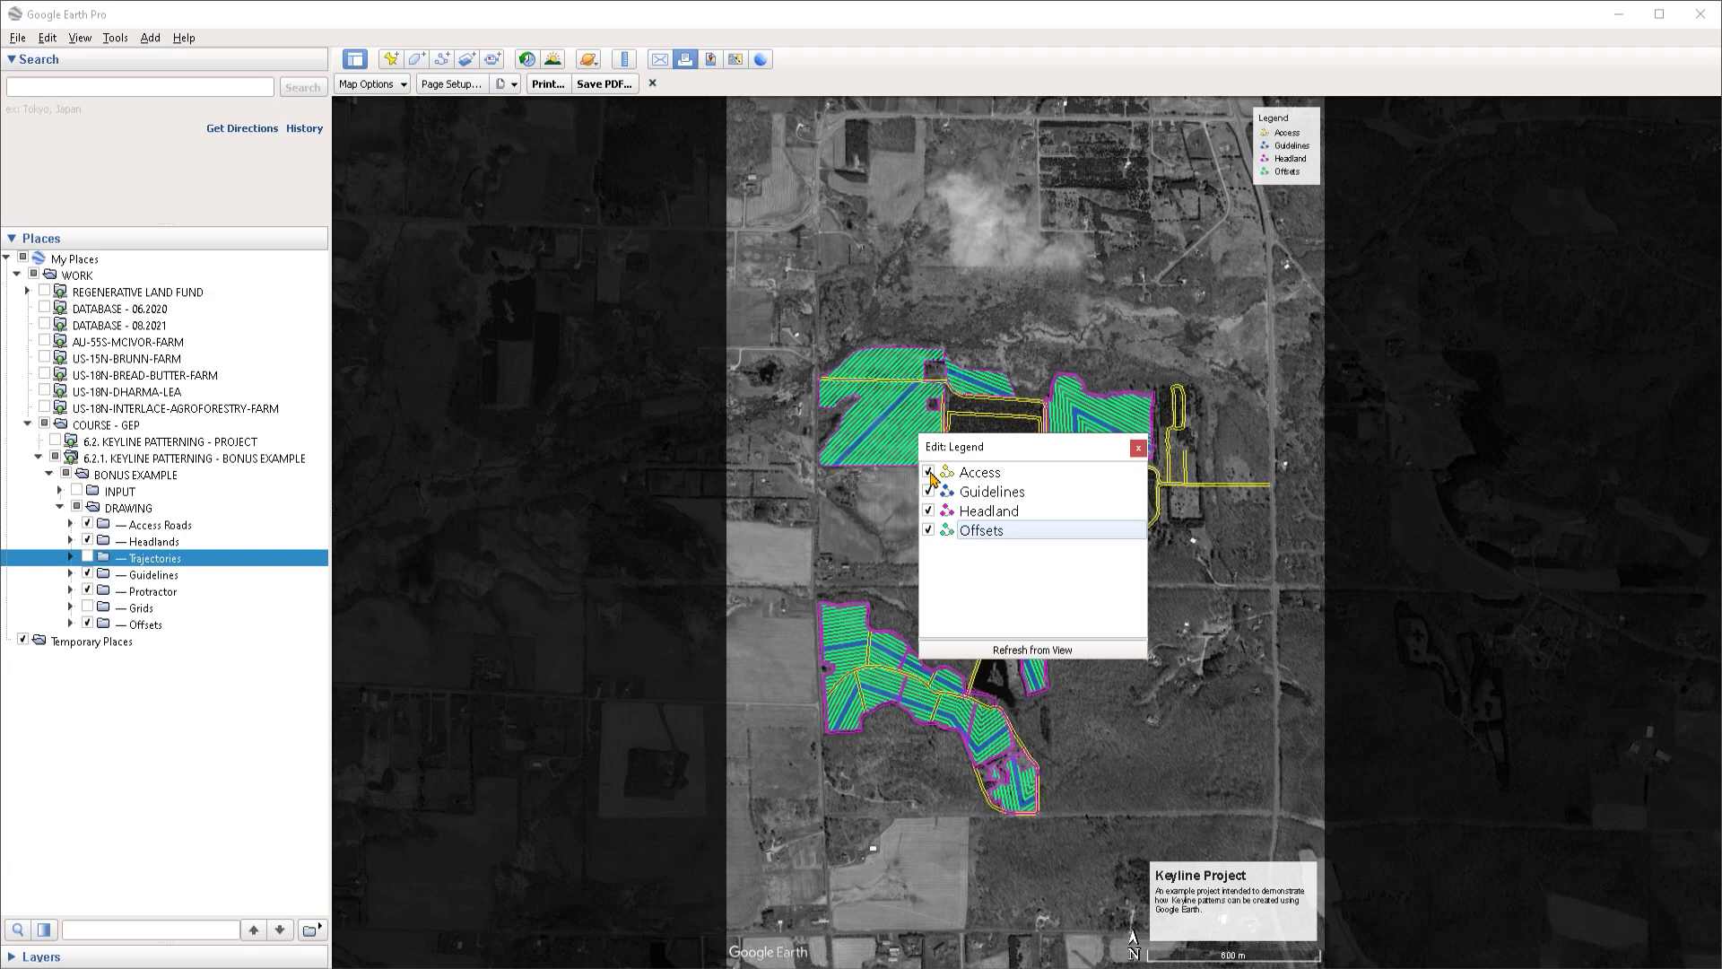
left_click(929, 472)
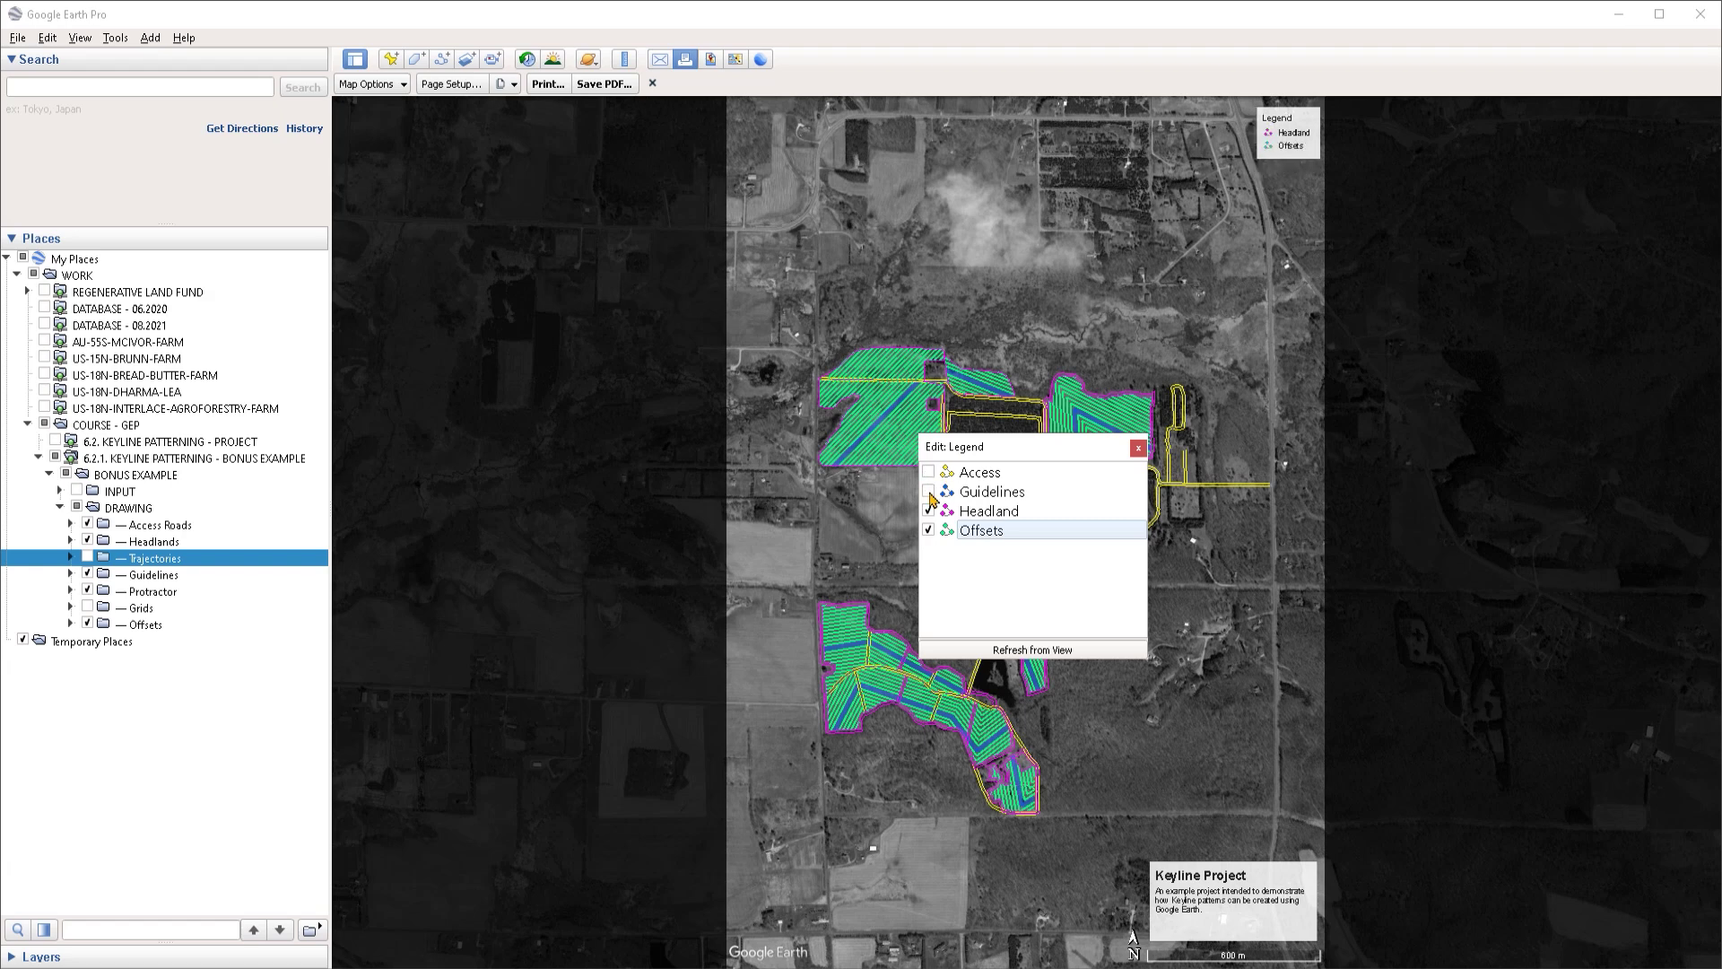
left_click(929, 472)
left_click(1138, 447)
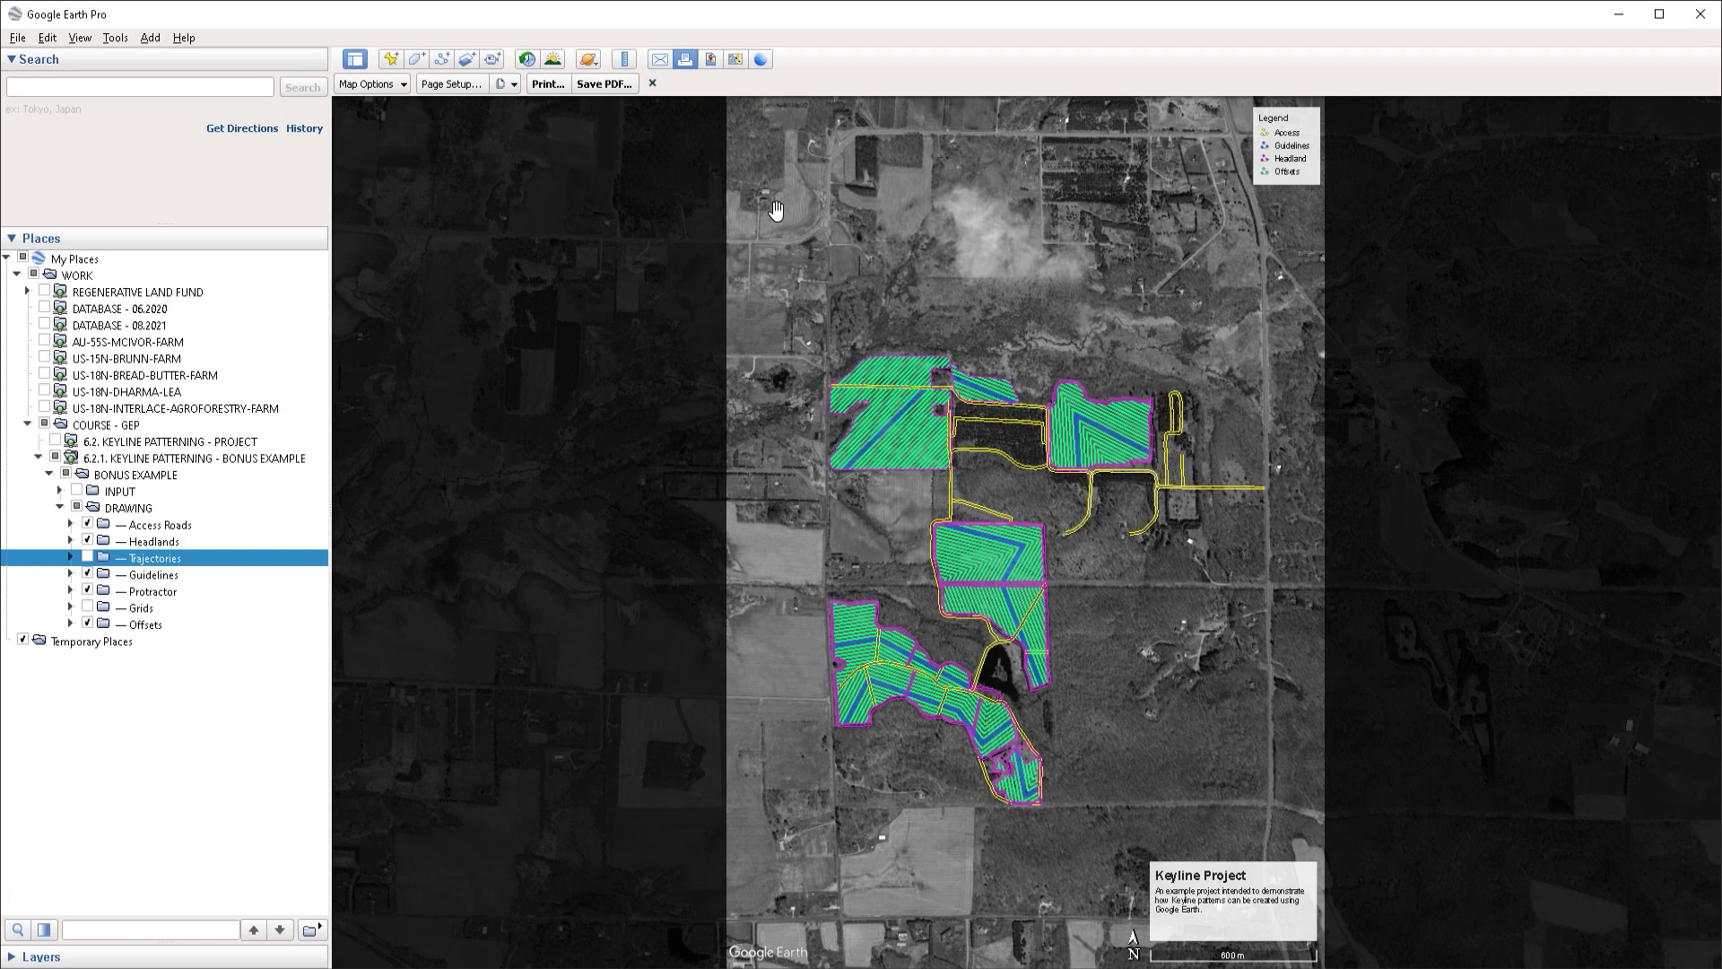
- Save the print layout as a PDF named Project
left_click(607, 87)
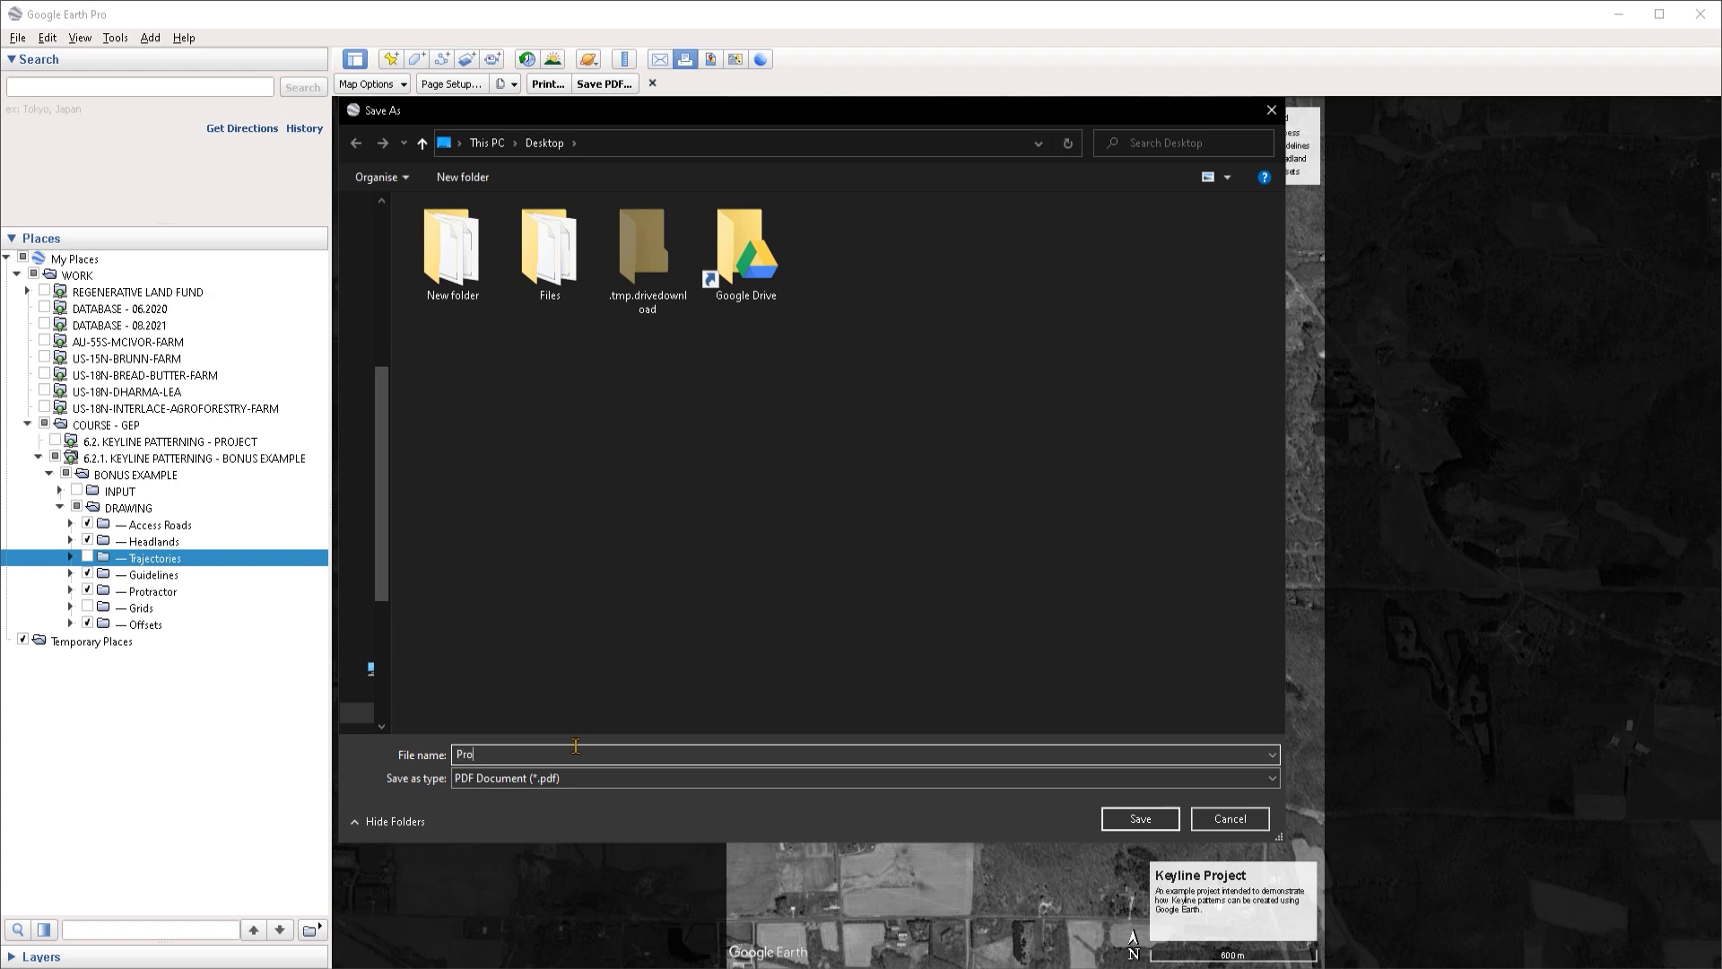
key("Return")
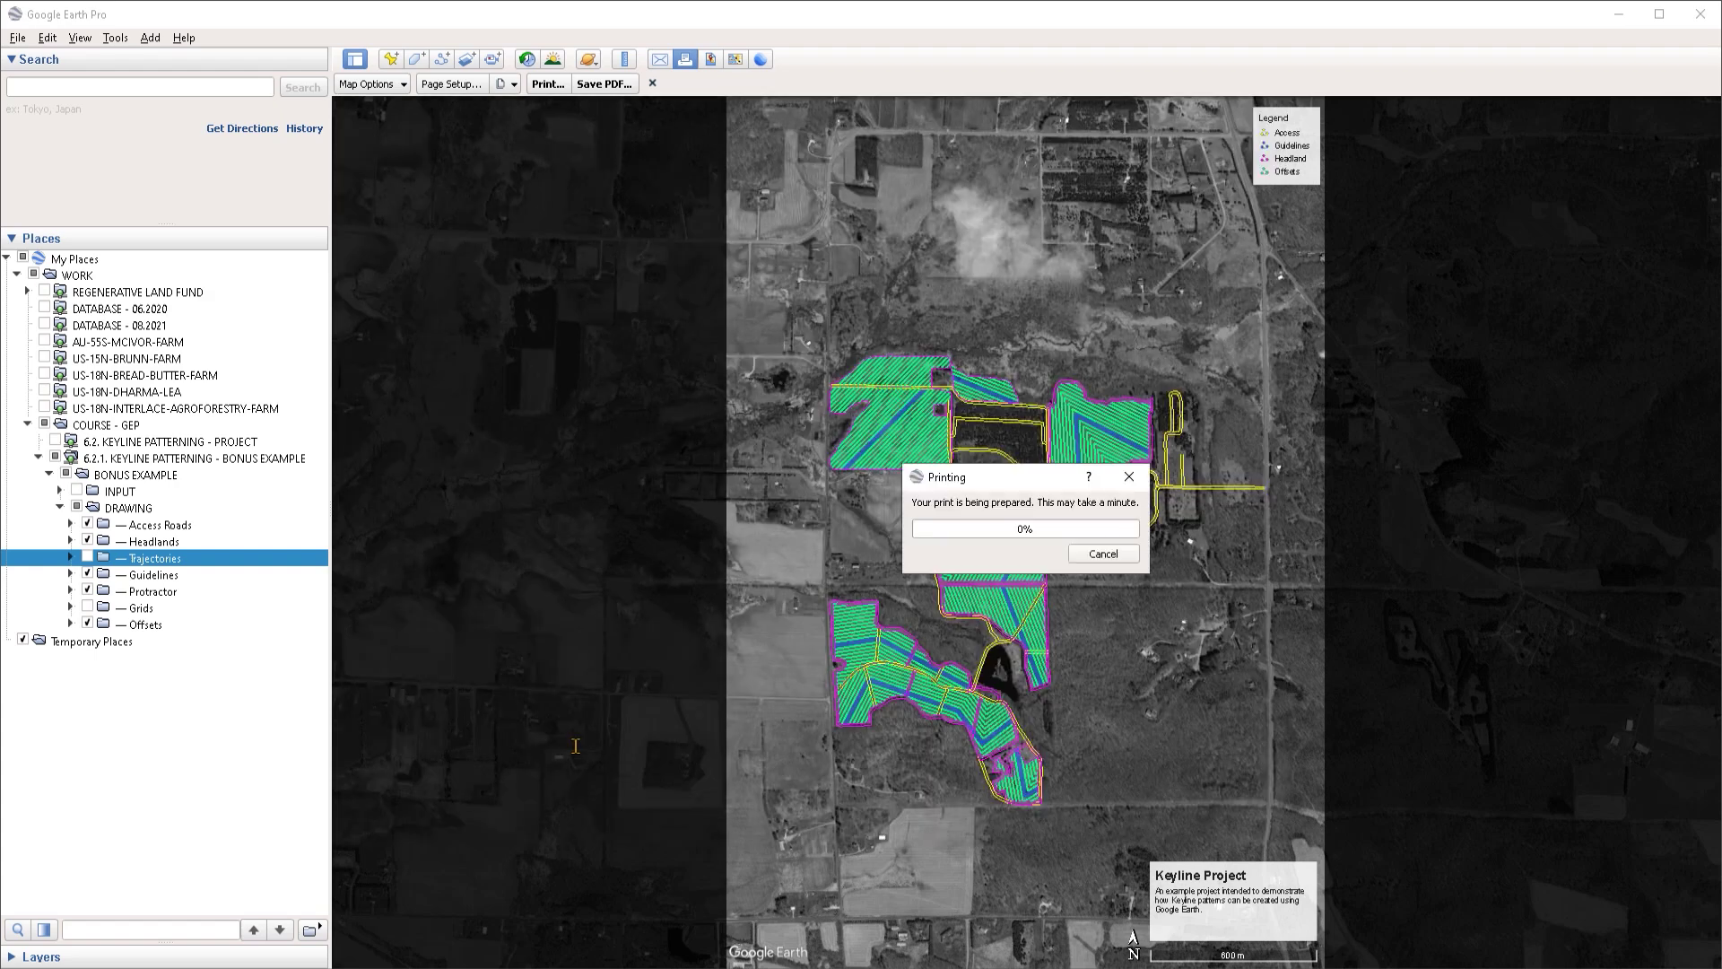